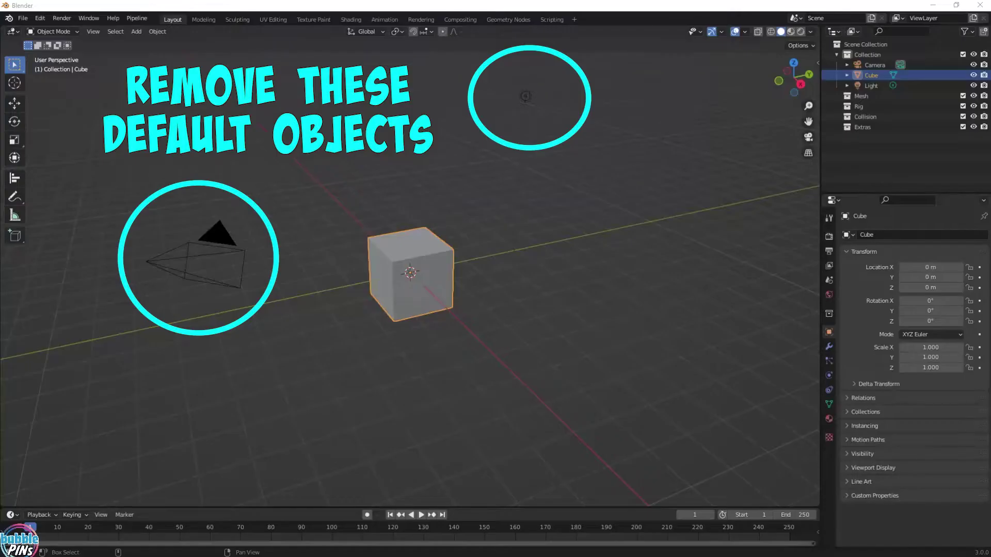
- Delete the camera and the light from the scene
{"action": "left_click", "coordinate": [170, 243]}
{"action": "left_click", "coordinate": [525, 96], "text": "shift"}
{"action": "key", "text": "x"}
{"action": "left_click", "coordinate": [541, 128]}
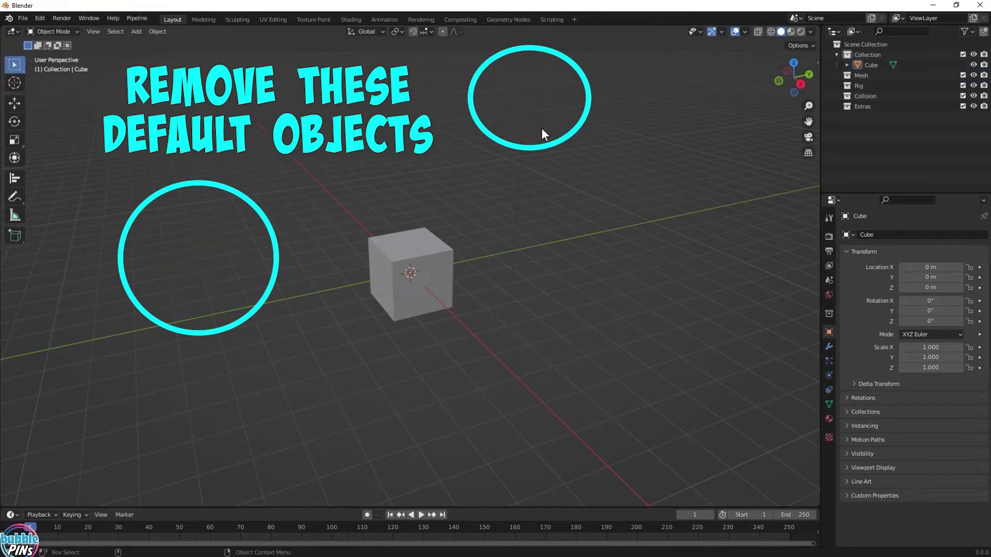
- Rename the cube to Boids and delete the Mesh, Rig and Collision collections
{"action": "left_click", "coordinate": [423, 266]}
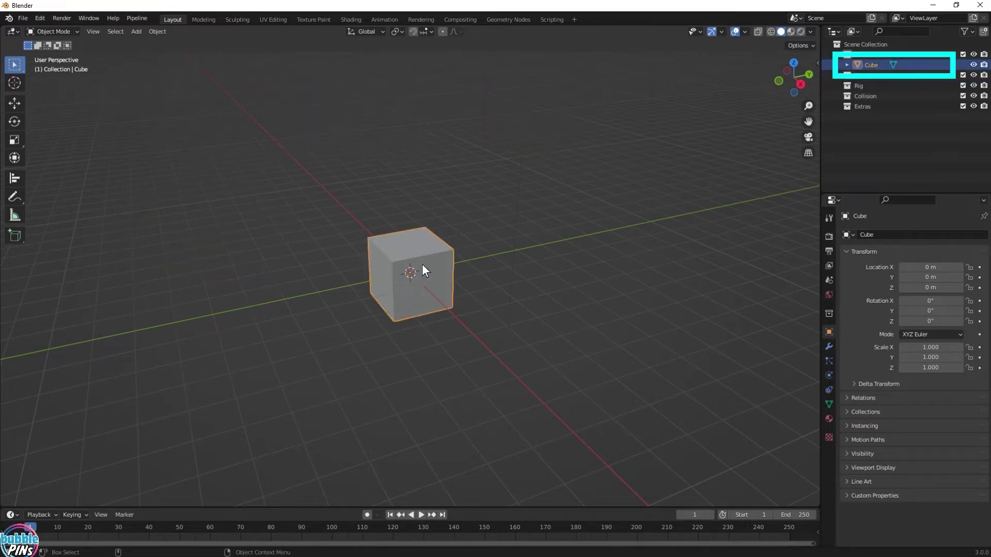
{"action": "double_click", "coordinate": [860, 63]}
{"action": "type", "text": "Boids"}
{"action": "key", "text": "Return"}
{"action": "left_click_drag", "start_coordinate": [854, 79], "coordinate": [865, 109]}
{"action": "key", "text": "Delete"}
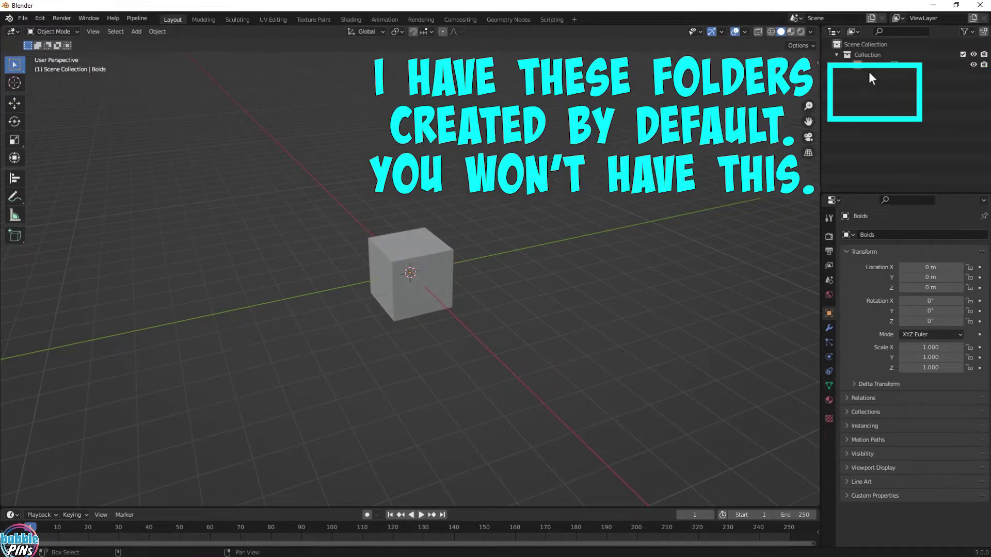
- Add a particle system with 1000 particles to the Boids cube
{"action": "left_click", "coordinate": [871, 65]}
{"action": "left_click", "coordinate": [831, 345]}
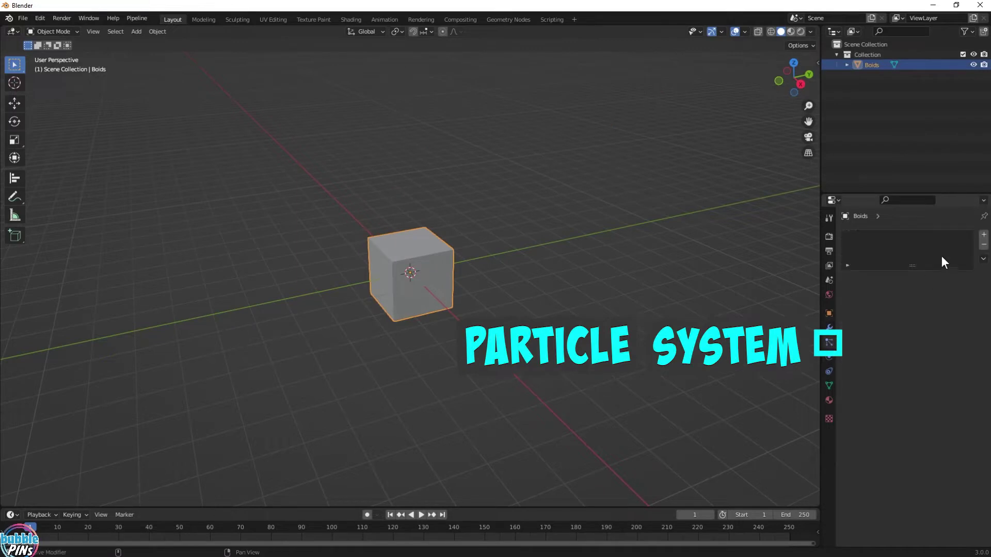
{"action": "left_click", "coordinate": [984, 235]}
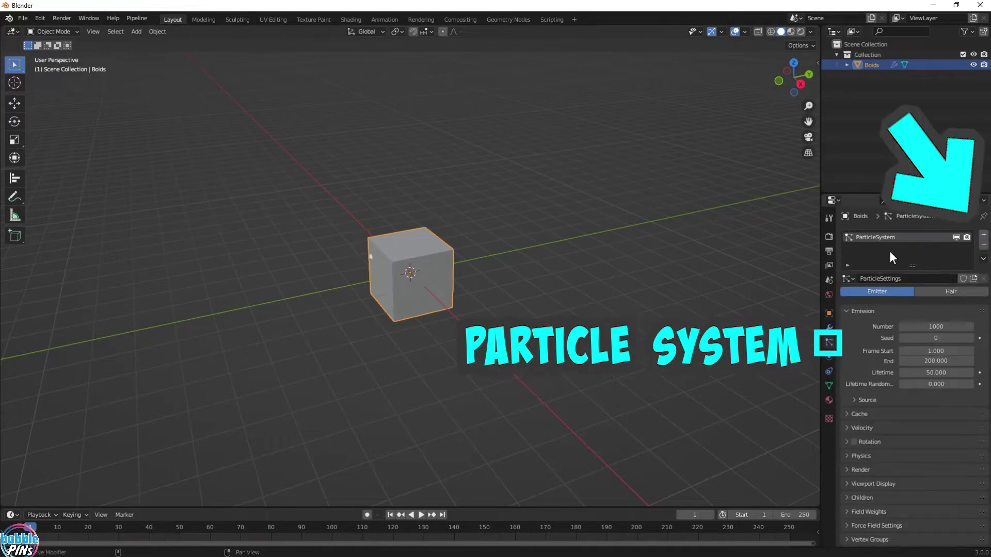
{"action": "left_click", "coordinate": [935, 327]}
{"action": "key", "text": "Return"}
{"action": "left_click", "coordinate": [857, 311]}
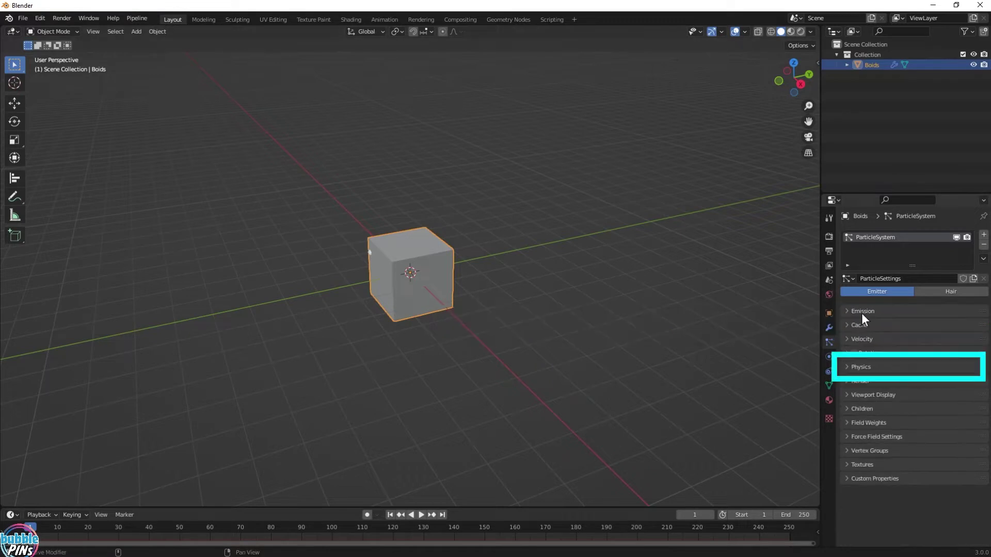
- Switch the particle physics type to Boids
{"action": "left_click", "coordinate": [846, 367]}
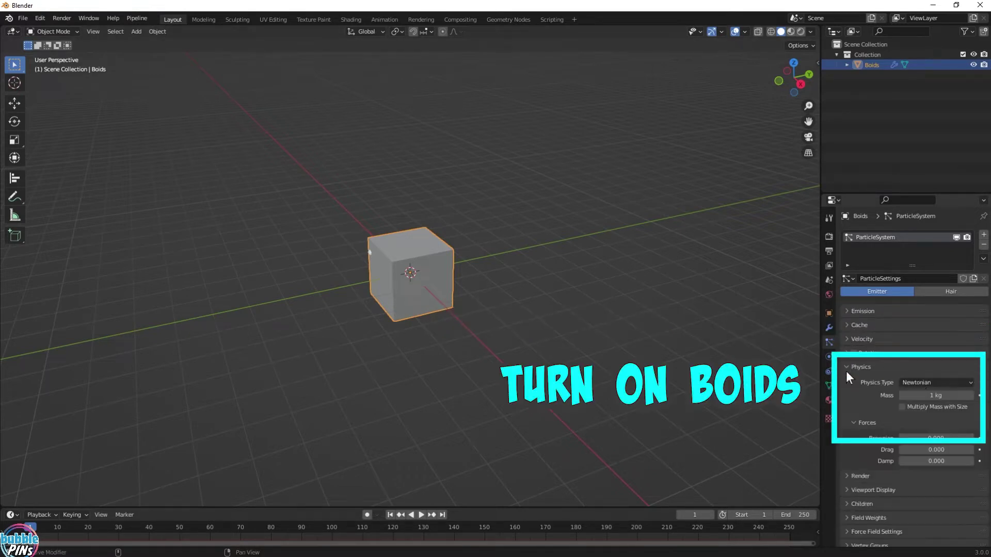
{"action": "left_click", "coordinate": [917, 382]}
{"action": "left_click", "coordinate": [919, 430]}
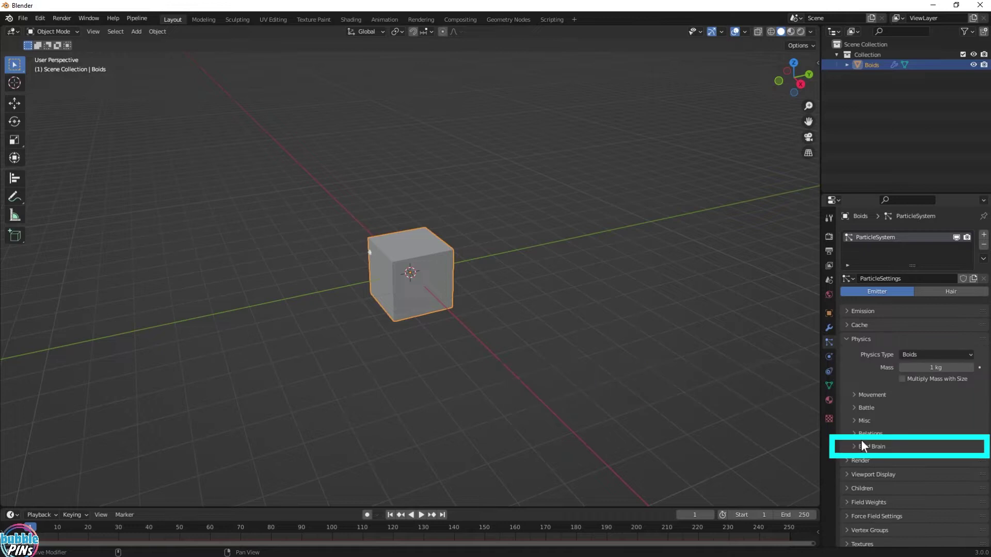
{"action": "scroll", "coordinate": [912, 444], "scroll_direction": "down", "scroll_amount": 2}
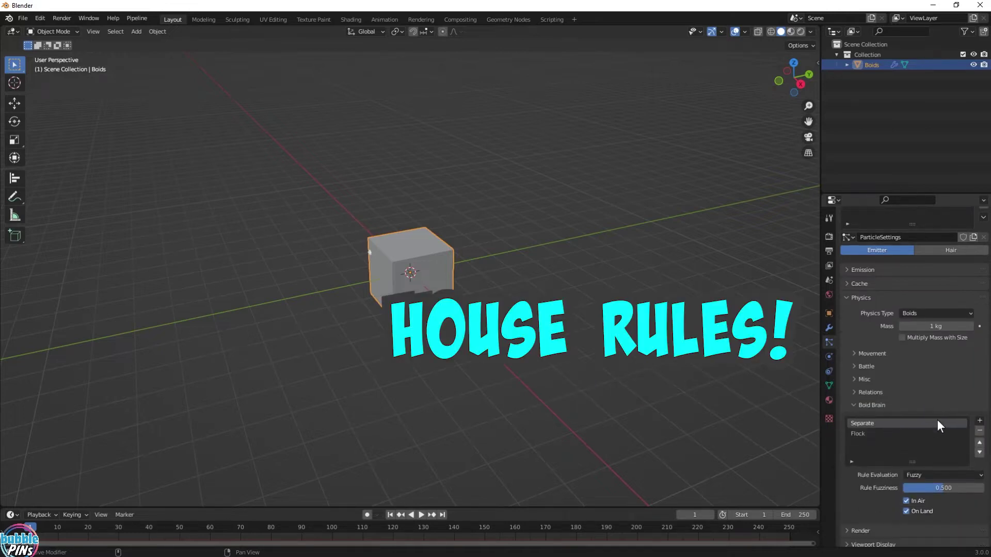
- Replace the Flock boid rule with Avoid Collision and Follow Leader rules
{"action": "left_click", "coordinate": [979, 438]}
{"action": "left_click", "coordinate": [979, 420]}
{"action": "left_click", "coordinate": [936, 454]}
{"action": "left_click", "coordinate": [979, 421]}
{"action": "left_click", "coordinate": [928, 487]}
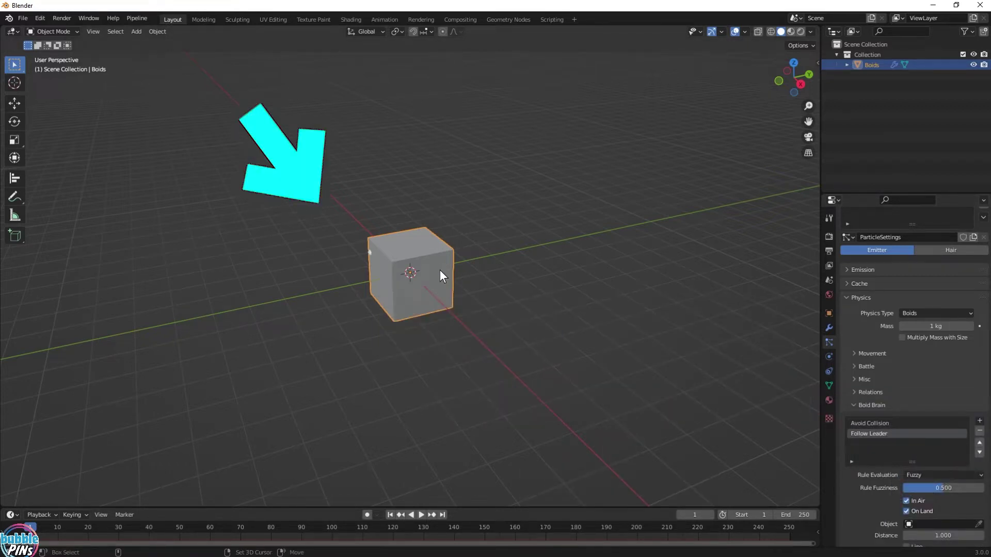
- Add a Suzanne monkey mesh and rename it Leader
{"action": "key", "text": "shift+a"}
{"action": "mouse_move", "coordinate": [439, 271]}
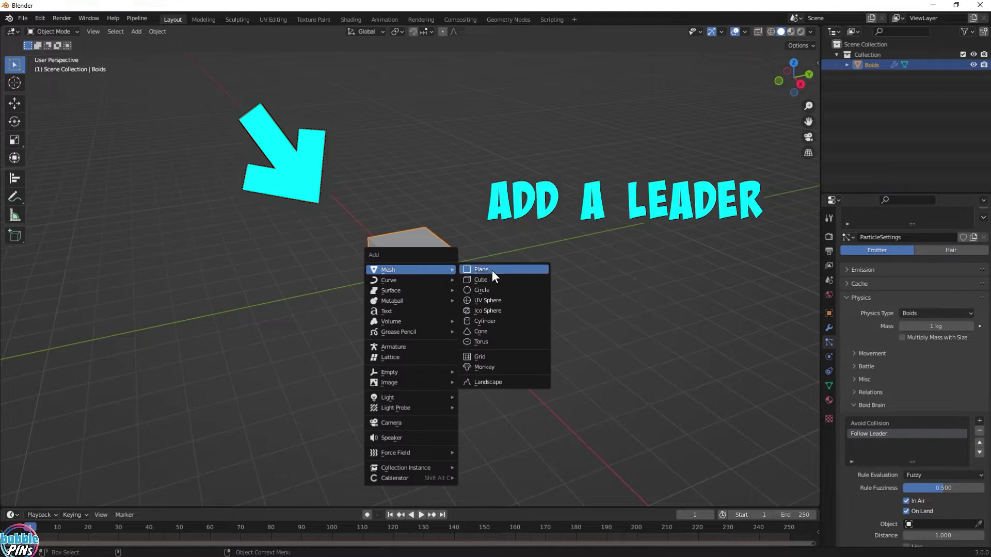
{"action": "left_click", "coordinate": [496, 367]}
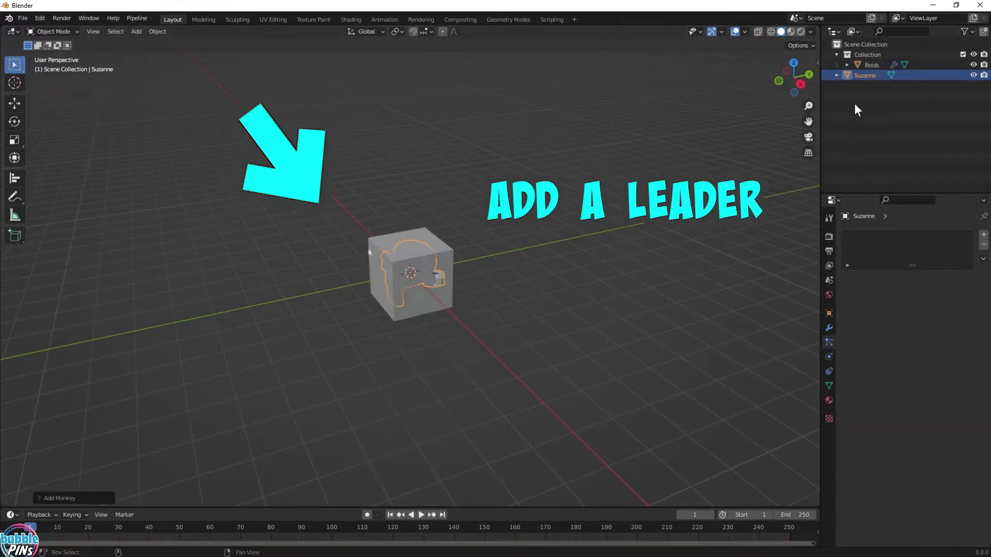
{"action": "double_click", "coordinate": [865, 76]}
{"action": "type", "text": "Leader"}
{"action": "key", "text": "Return"}
- Set Leader as the target object of the Boids' Follow Leader rule
{"action": "left_click", "coordinate": [868, 65]}
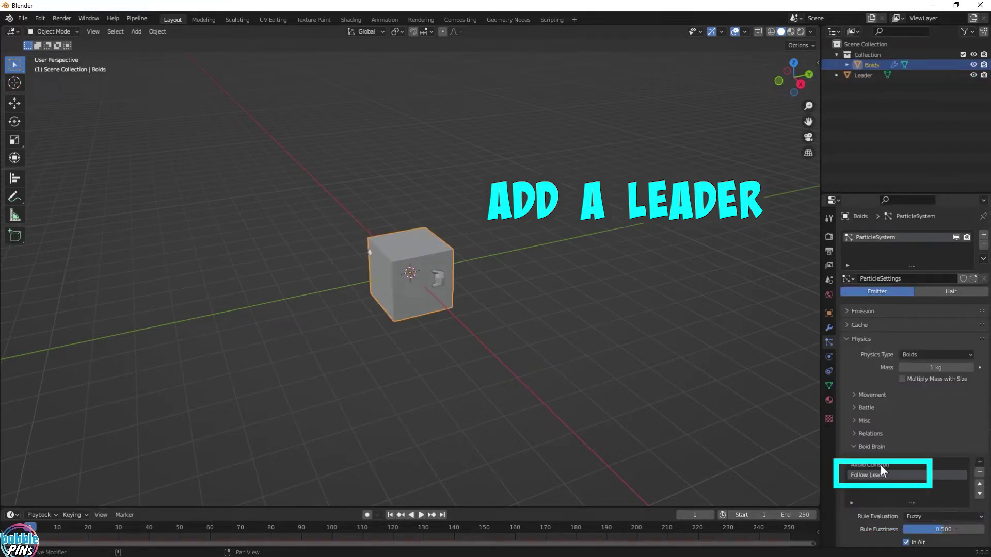
{"action": "scroll", "coordinate": [908, 494], "scroll_direction": "down", "scroll_amount": 3}
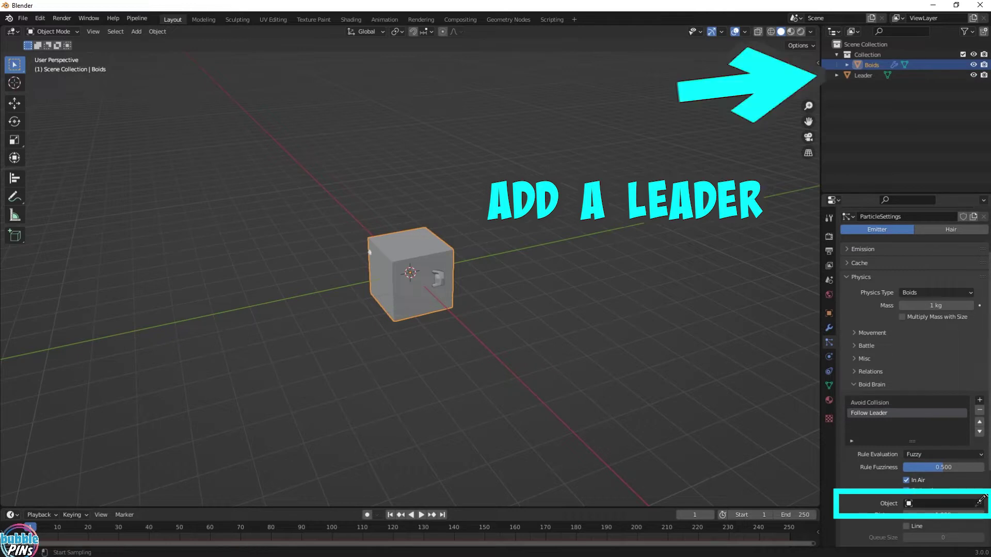
{"action": "left_click", "coordinate": [866, 76]}
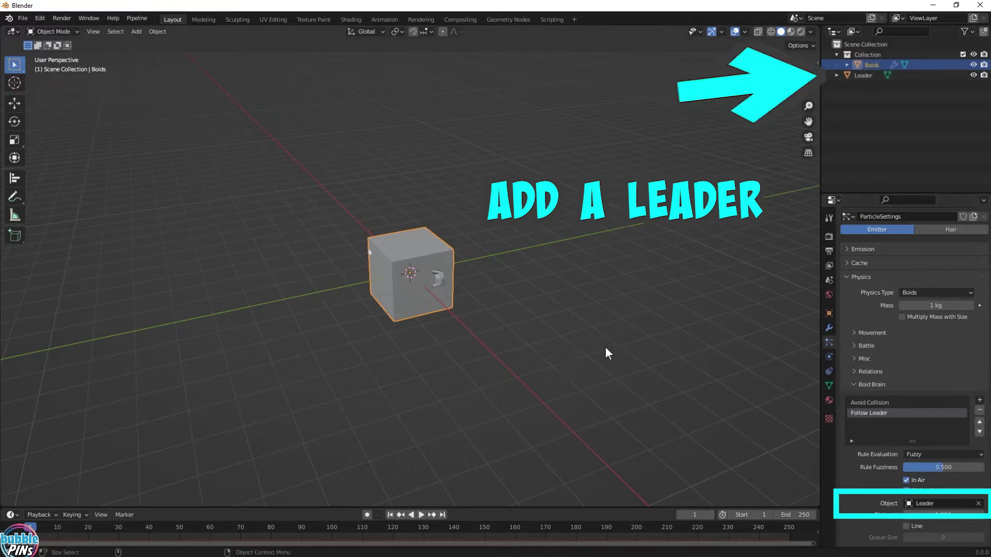
{"action": "left_click", "coordinate": [847, 277]}
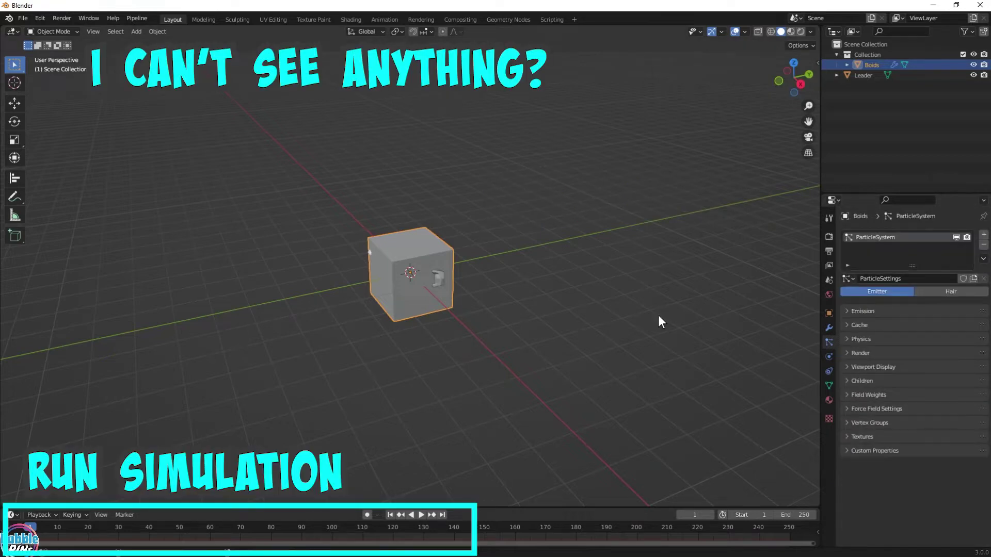
- Turn off Show Emitter in the particle Viewport Display settings and replay from frame 1
{"action": "key", "text": "space"}
{"action": "key", "text": "space"}
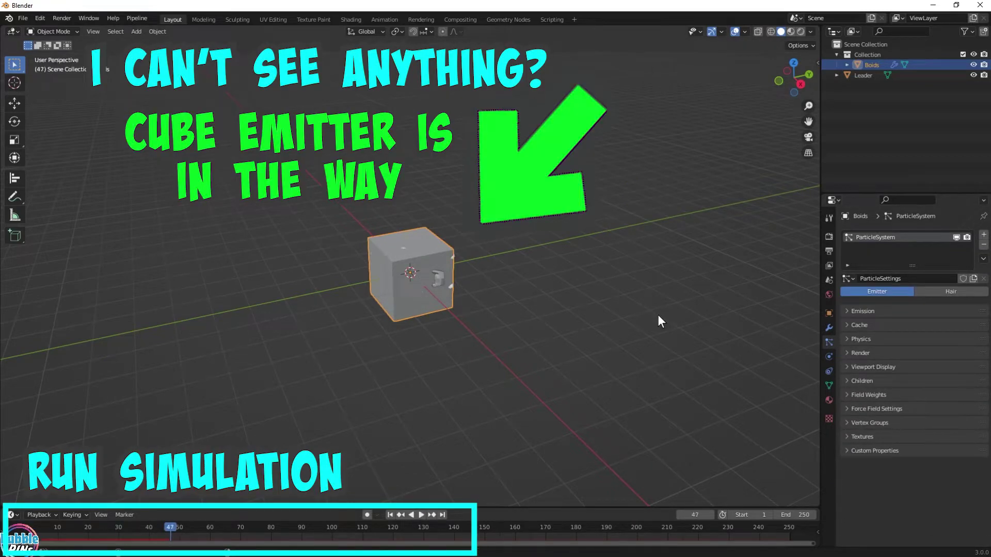
{"action": "left_click", "coordinate": [852, 353]}
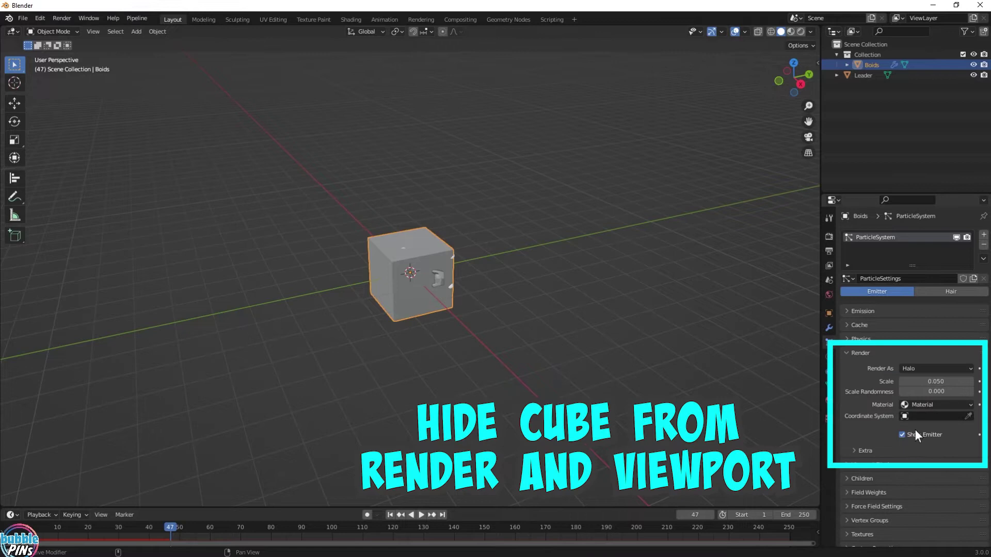
{"action": "left_click", "coordinate": [859, 355]}
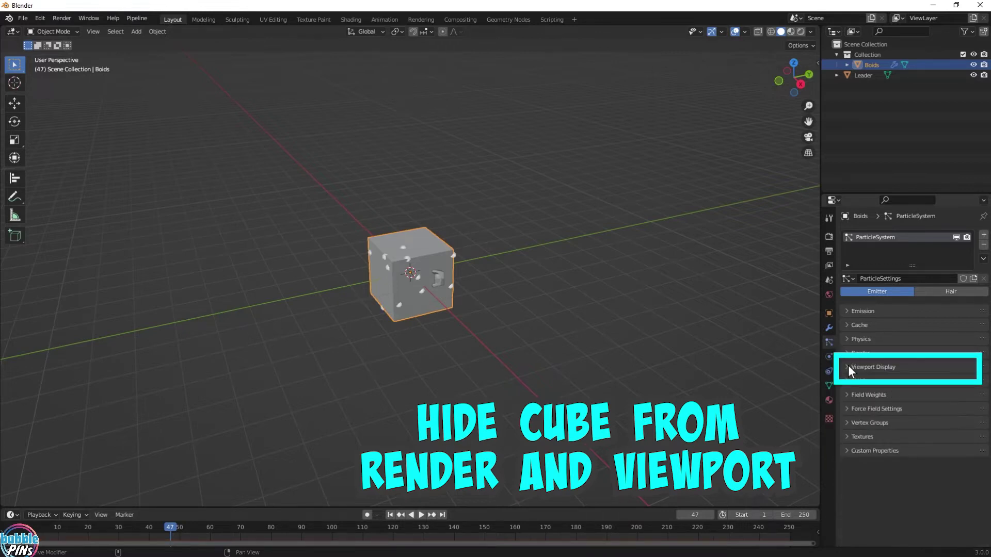
{"action": "left_click", "coordinate": [847, 366]}
{"action": "left_click", "coordinate": [902, 447]}
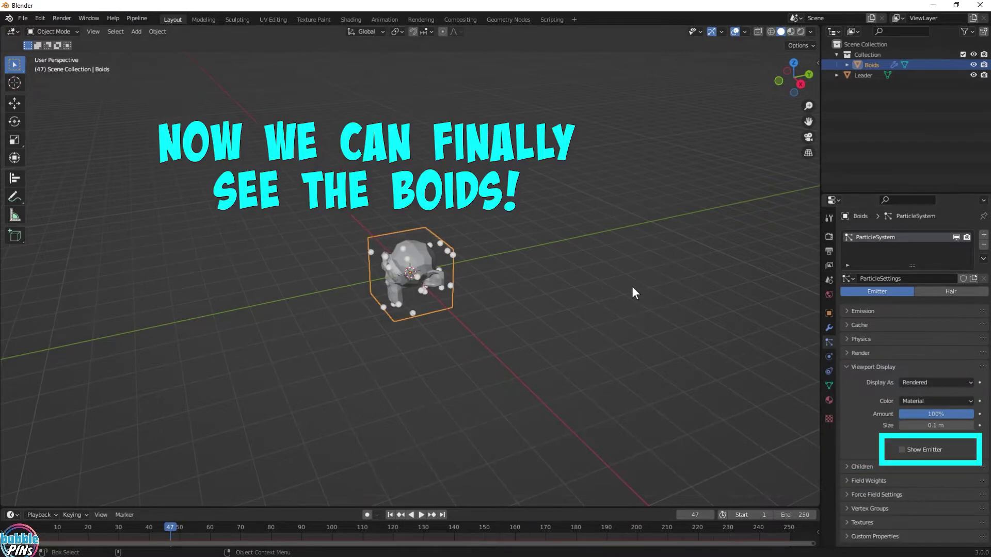
{"action": "key", "text": "shift+Left"}
{"action": "key", "text": "space"}
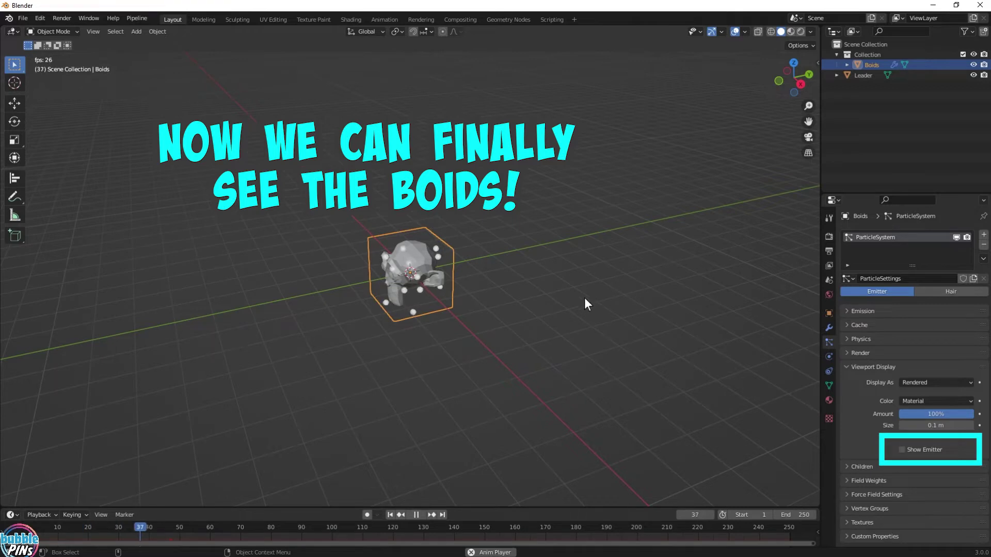
{"action": "key", "text": "space"}
{"action": "left_click", "coordinate": [850, 311]}
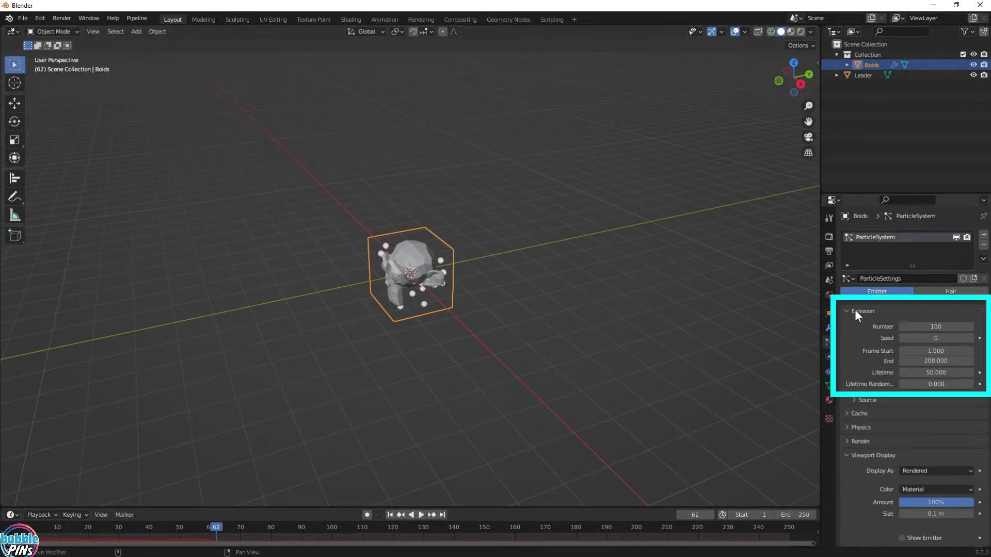
- Set particle Lifetime to 1000 and emission End to frame 10
{"action": "left_click", "coordinate": [929, 373]}
{"action": "type", "text": "1000"}
{"action": "key", "text": "Return"}
{"action": "double_click", "coordinate": [935, 361]}
{"action": "type", "text": "10"}
{"action": "key", "text": "Return"}
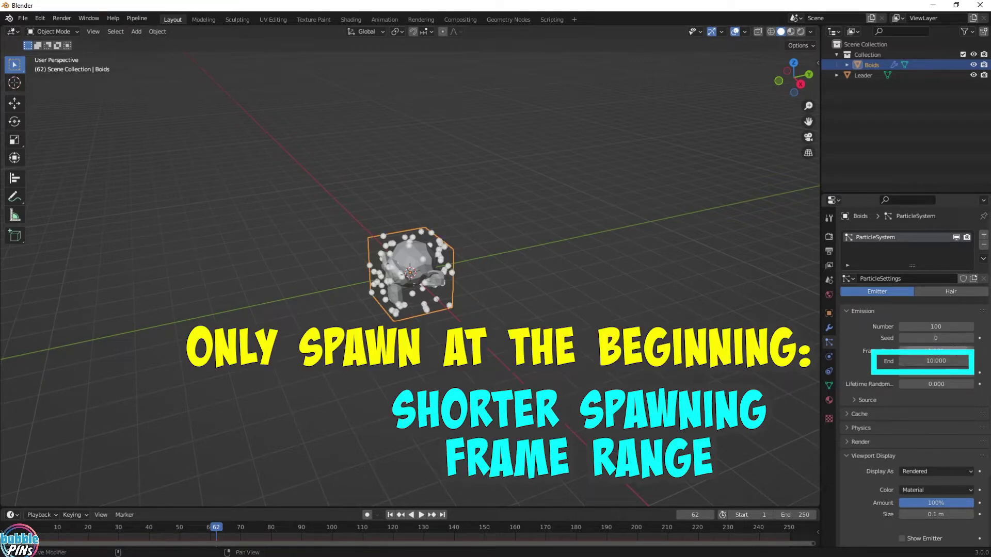
- Replay the simulation and re-enter the emission End frame of 10
{"action": "key", "text": "shift+Left"}
{"action": "key", "text": "space"}
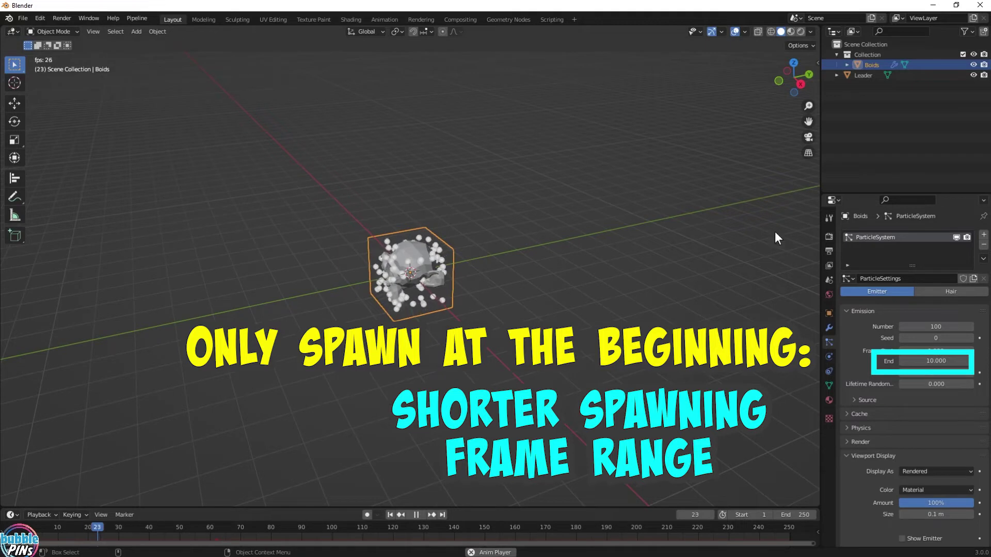
{"action": "key", "text": "space"}
{"action": "double_click", "coordinate": [935, 361]}
{"action": "type", "text": "1"}
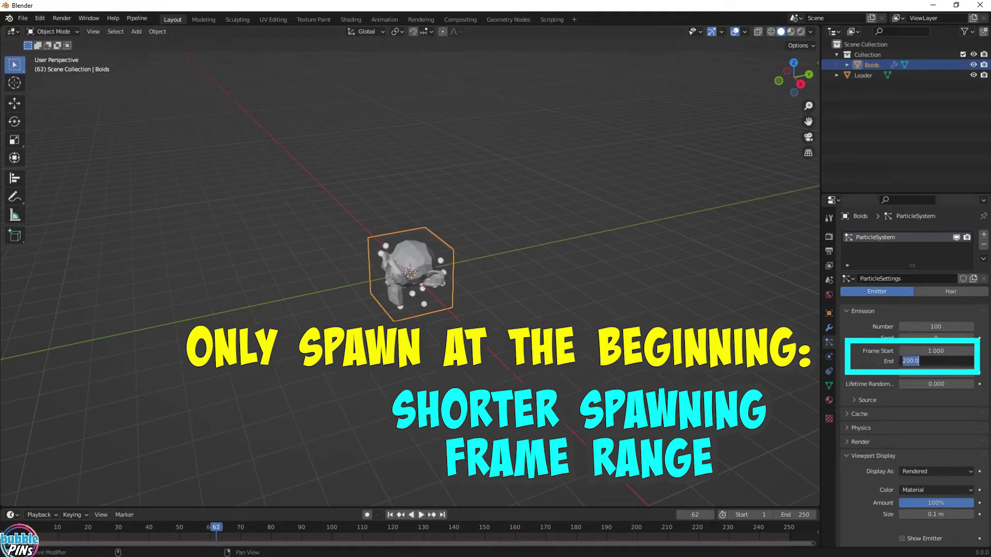
{"action": "type", "text": "0"}
{"action": "key", "text": "Return"}
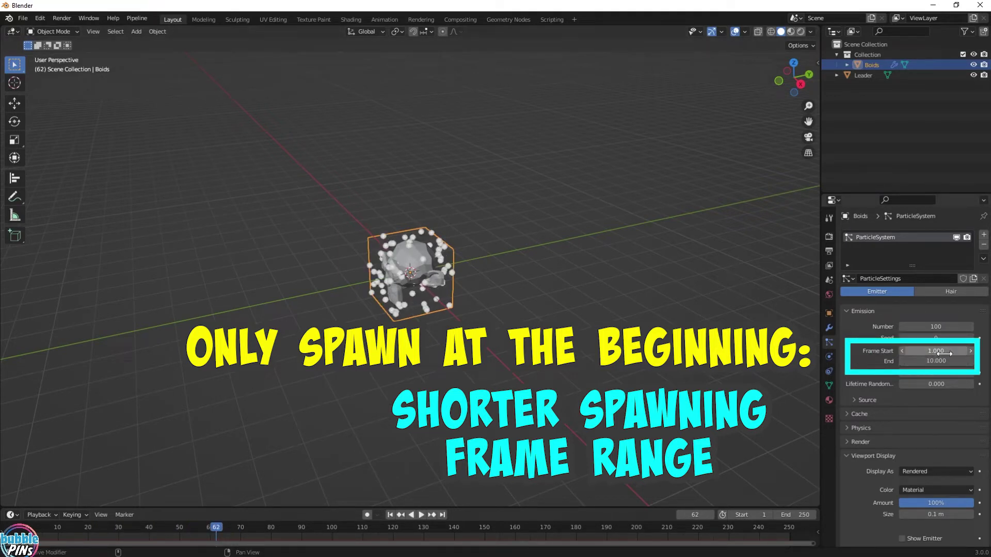
- Replay the simulation from frame 1 to check that boids spawn early
{"action": "key", "text": "shift+Left"}
{"action": "key", "text": "space"}
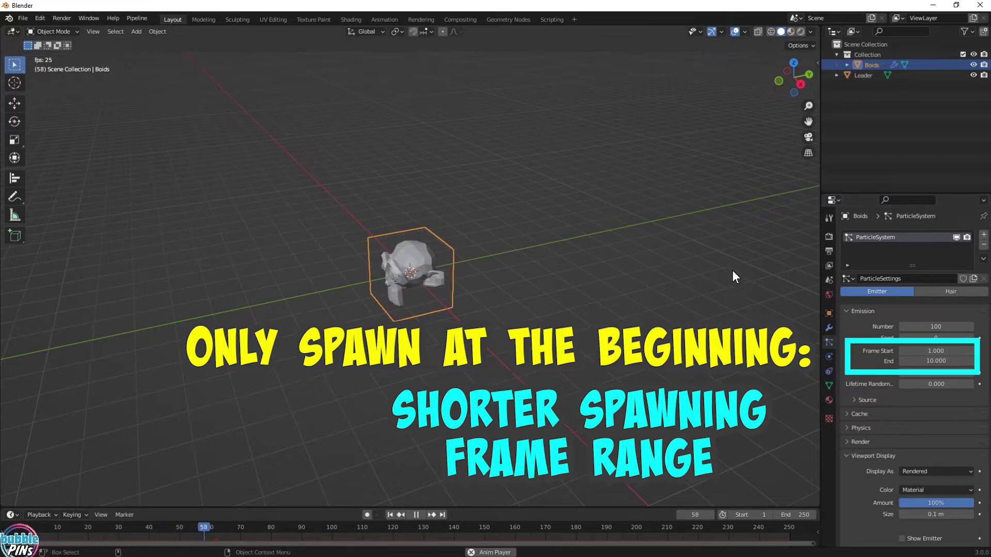
{"action": "key", "text": "space"}
{"action": "key", "text": "shift+Left"}
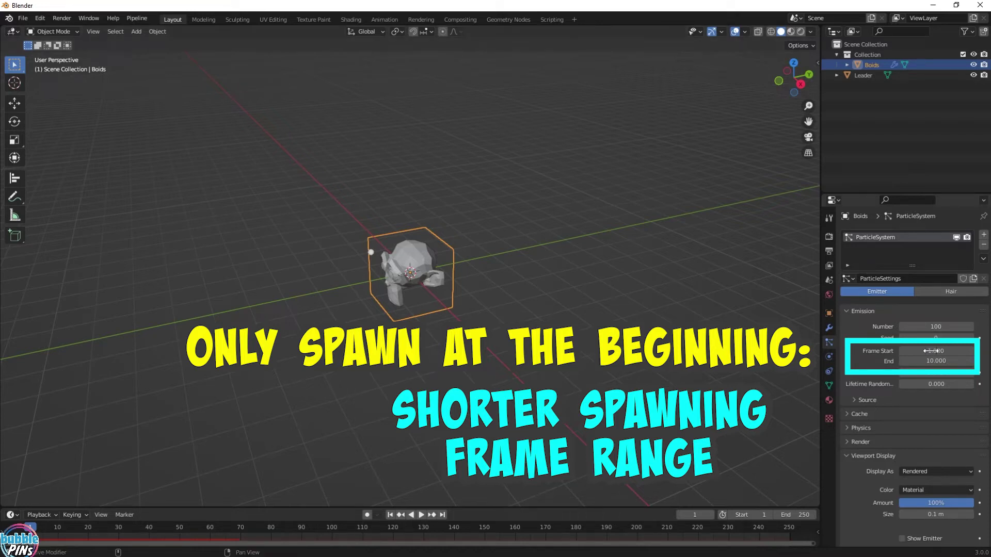
{"action": "left_click", "coordinate": [846, 311]}
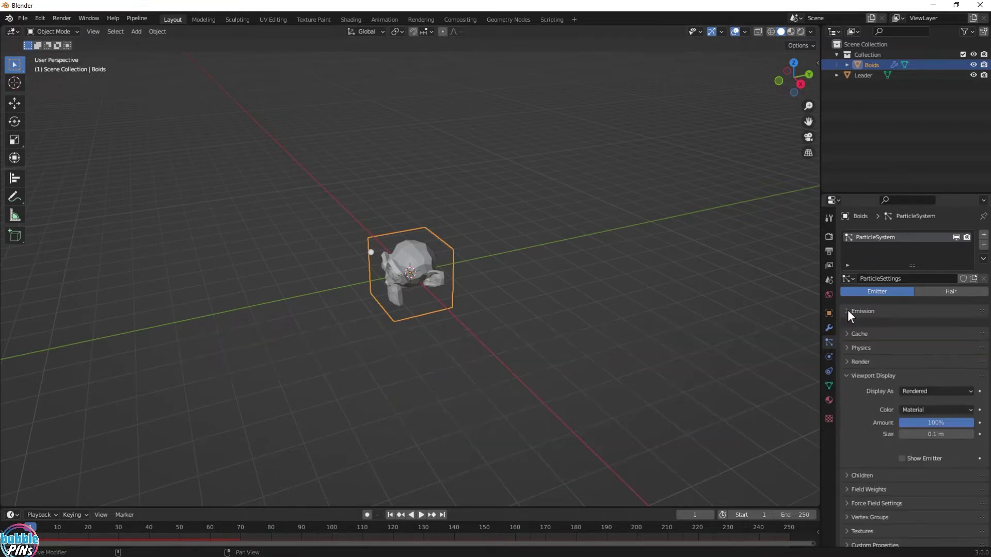
- Set the boid Mass to 0.025 kg in the Physics Movement settings
{"action": "left_click", "coordinate": [846, 367]}
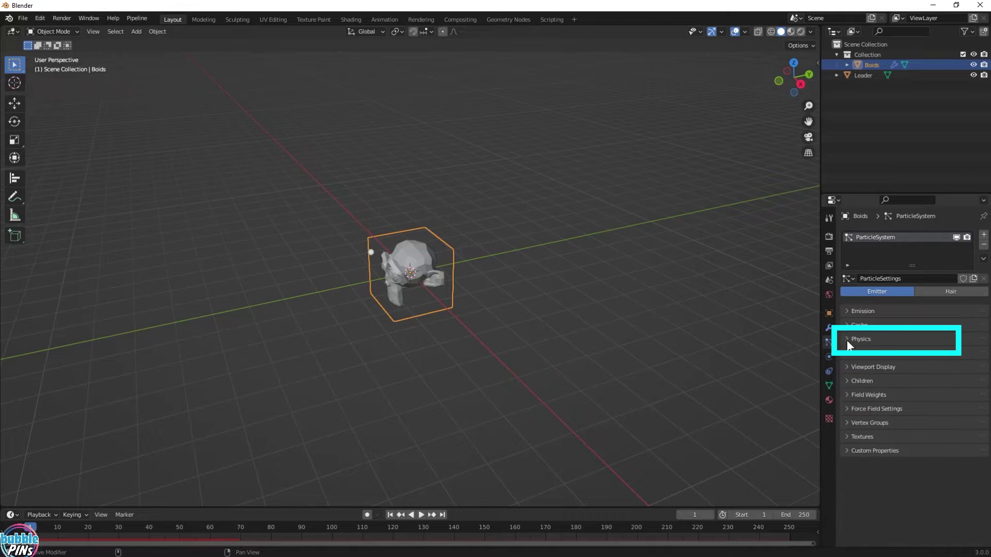
{"action": "left_click", "coordinate": [846, 339]}
{"action": "scroll", "coordinate": [874, 380], "scroll_direction": "down", "scroll_amount": 2}
{"action": "left_click", "coordinate": [853, 355]}
{"action": "scroll", "coordinate": [931, 351], "scroll_direction": "down", "scroll_amount": 2}
{"action": "scroll", "coordinate": [931, 348], "scroll_direction": "down", "scroll_amount": 2}
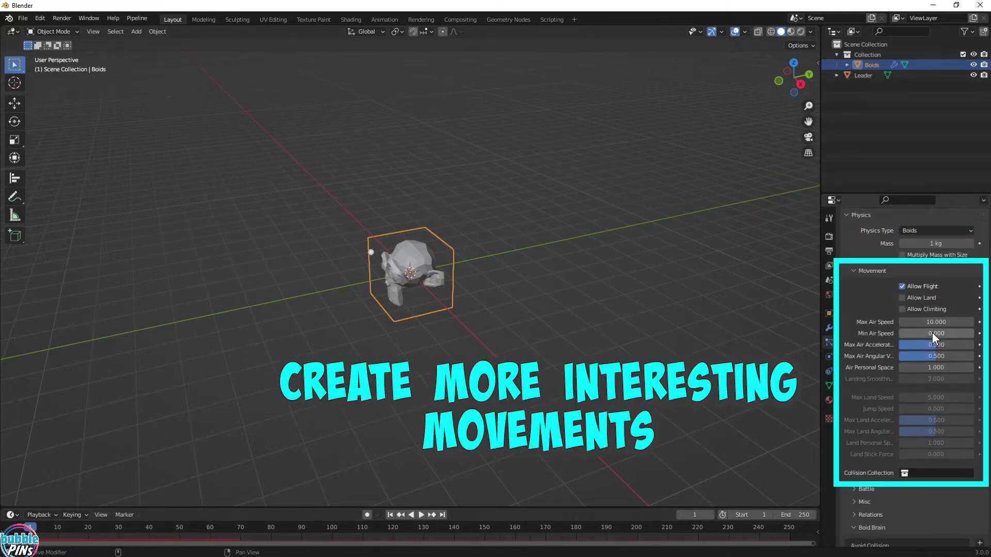
{"action": "left_click", "coordinate": [942, 244]}
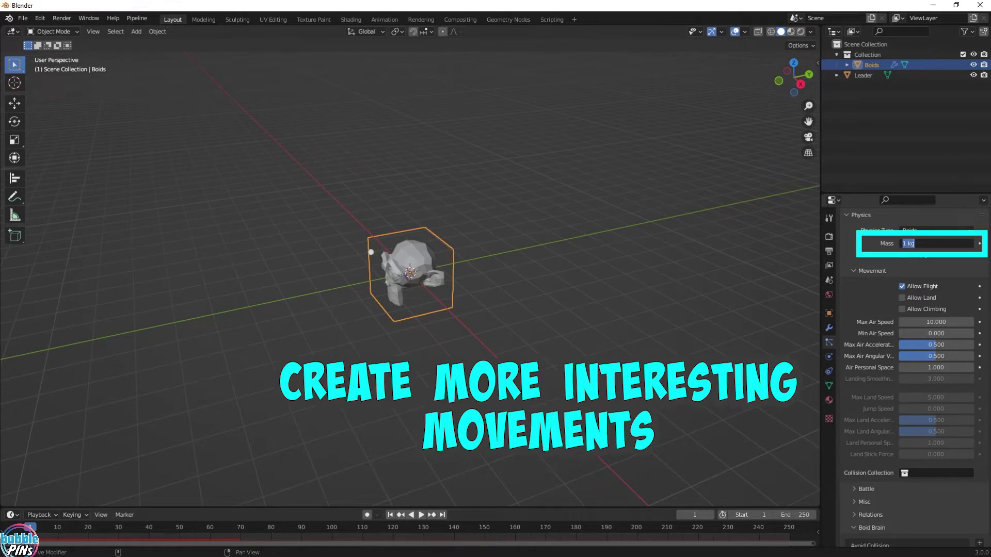
{"action": "key", "text": "Return"}
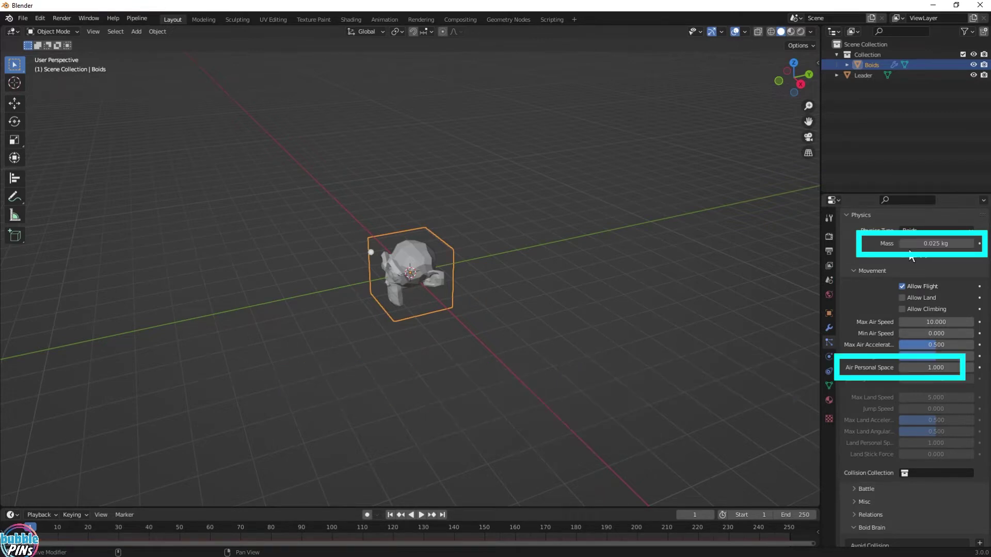
- Set Air Personal Space to 9, preview the flock, and return to frame 1
{"action": "left_click", "coordinate": [908, 366]}
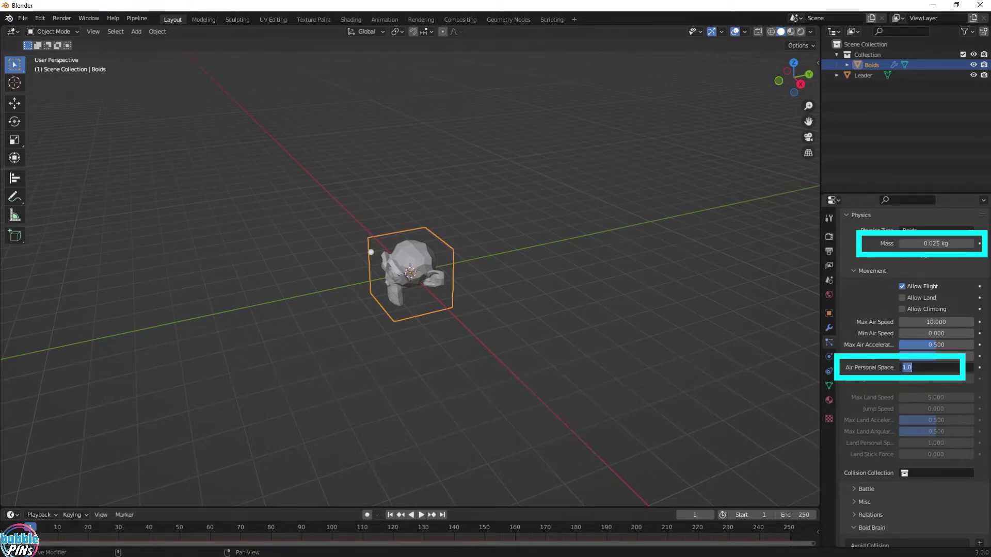
{"action": "type", "text": "9"}
{"action": "key", "text": "Return"}
{"action": "key", "text": "space"}
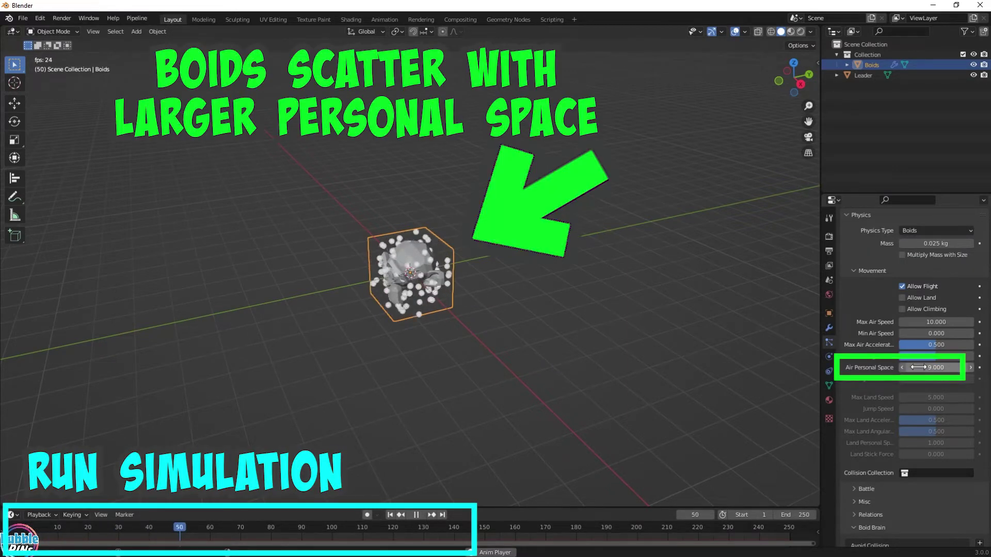
{"action": "key", "text": "space"}
{"action": "key", "text": "shift+Left"}
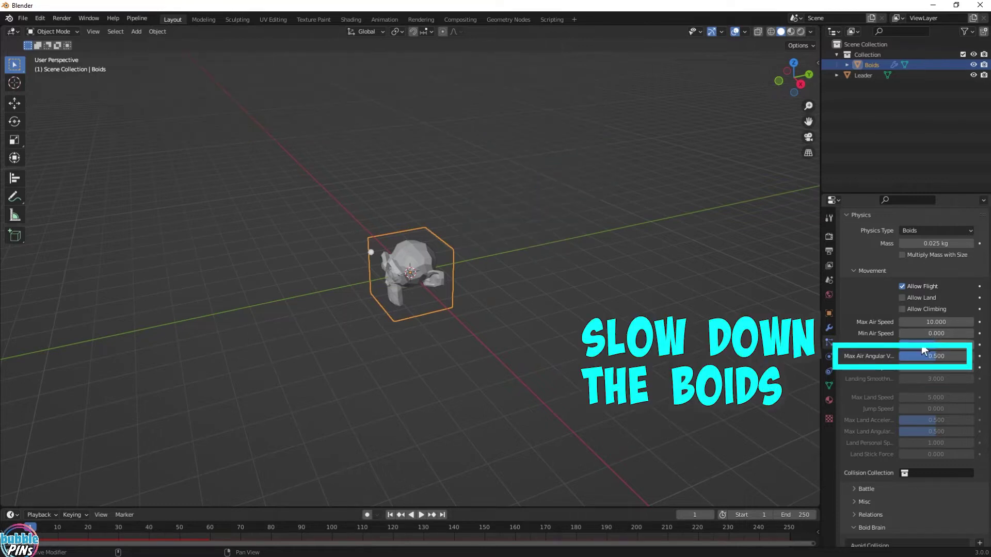
- Lower Max Air Angular Velocity to 0.078 and preview the simulation
{"action": "left_click_drag", "start_coordinate": [922, 349], "coordinate": [903, 355]}
{"action": "key", "text": "space"}
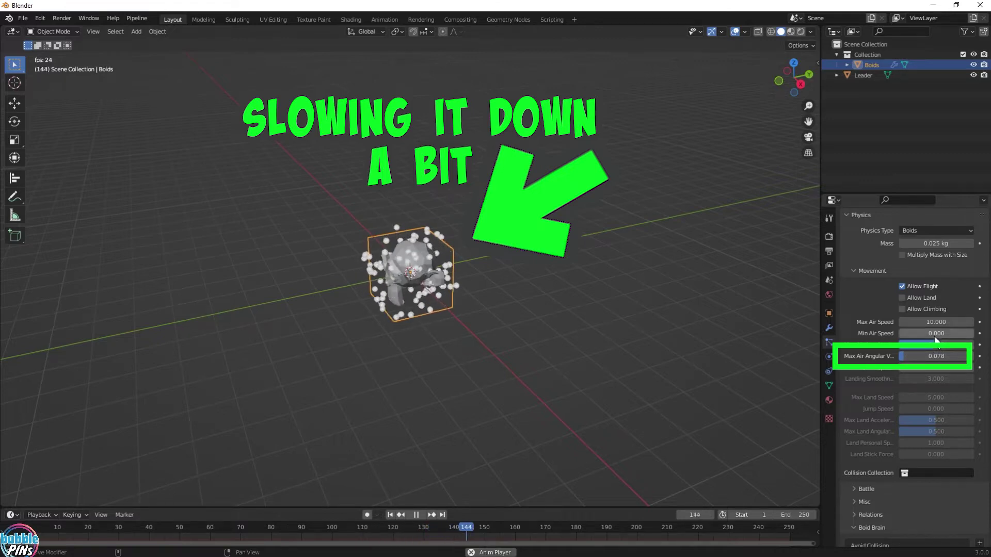
{"action": "key", "text": "space"}
- Raise Min Air Speed to 0.293 and replay the simulation from the start
{"action": "left_click_drag", "start_coordinate": [911, 336], "coordinate": [931, 337]}
{"action": "key", "text": "shift+Left"}
{"action": "key", "text": "space"}
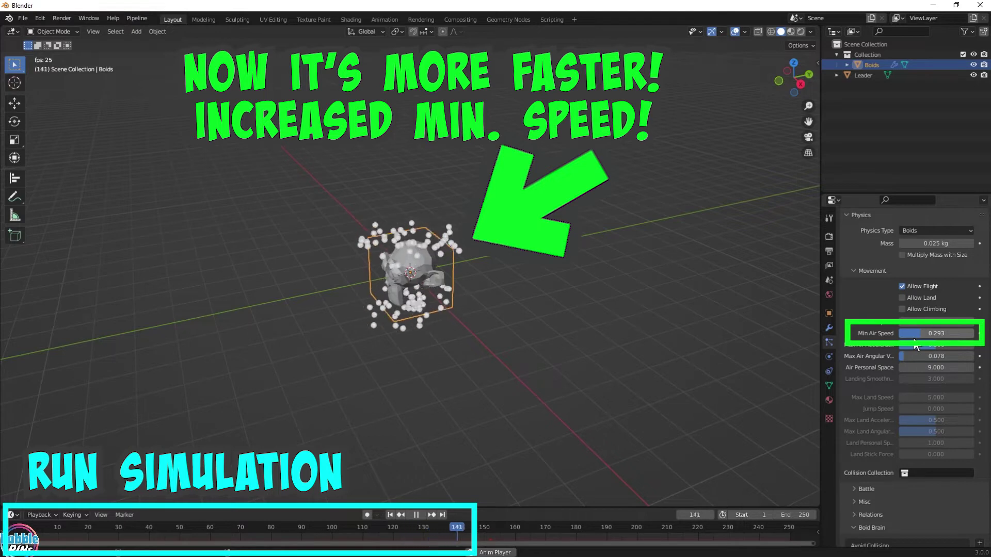
{"action": "middle_click_drag", "start_coordinate": [582, 211], "coordinate": [443, 270]}
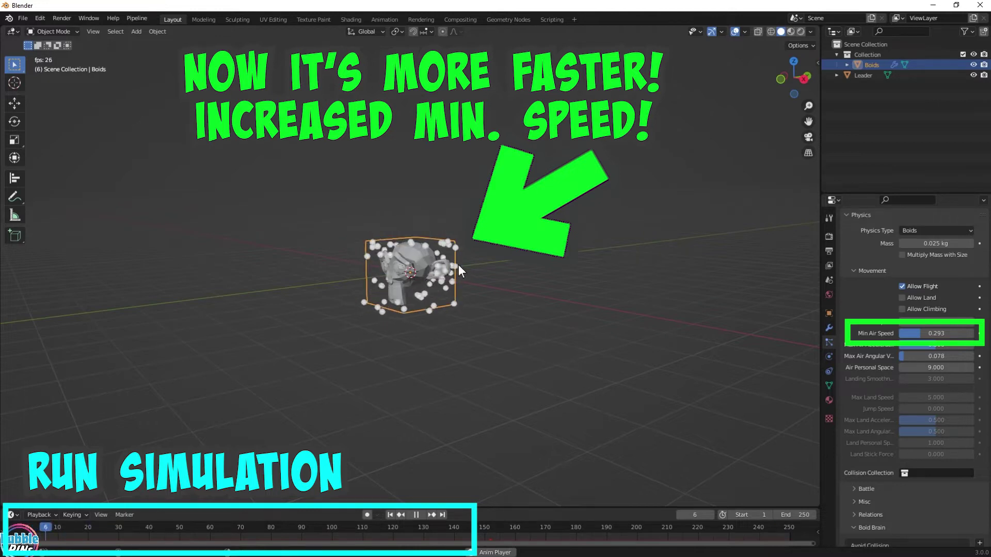
{"action": "key", "text": "space"}
- Raise the Leader monkey along Z and play the simulation to test the following
{"action": "left_click", "coordinate": [420, 258]}
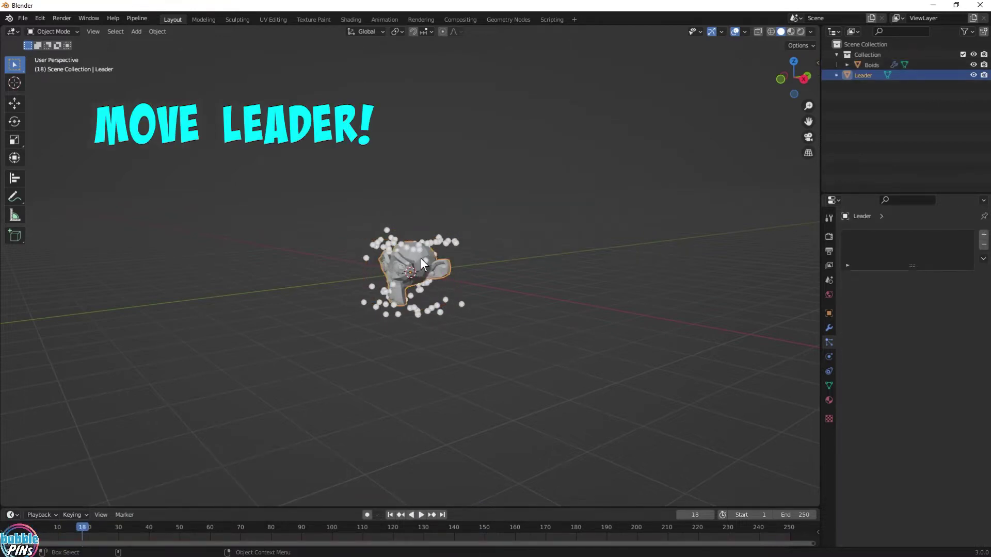
{"action": "key", "text": "g"}
{"action": "key", "text": "z"}
{"action": "left_click", "coordinate": [419, 196]}
{"action": "key", "text": "space"}
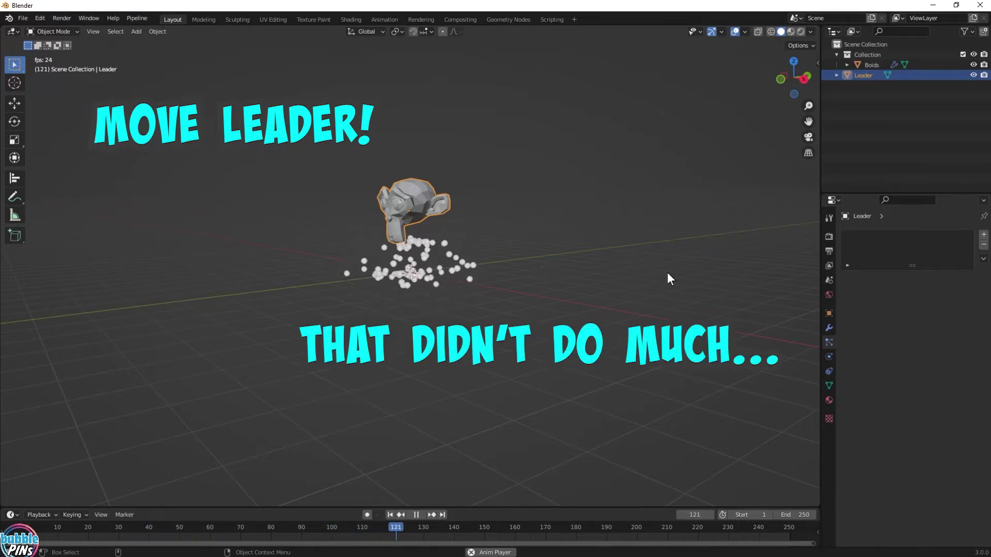
{"action": "key", "text": "space"}
{"action": "key", "text": "shift+Left"}
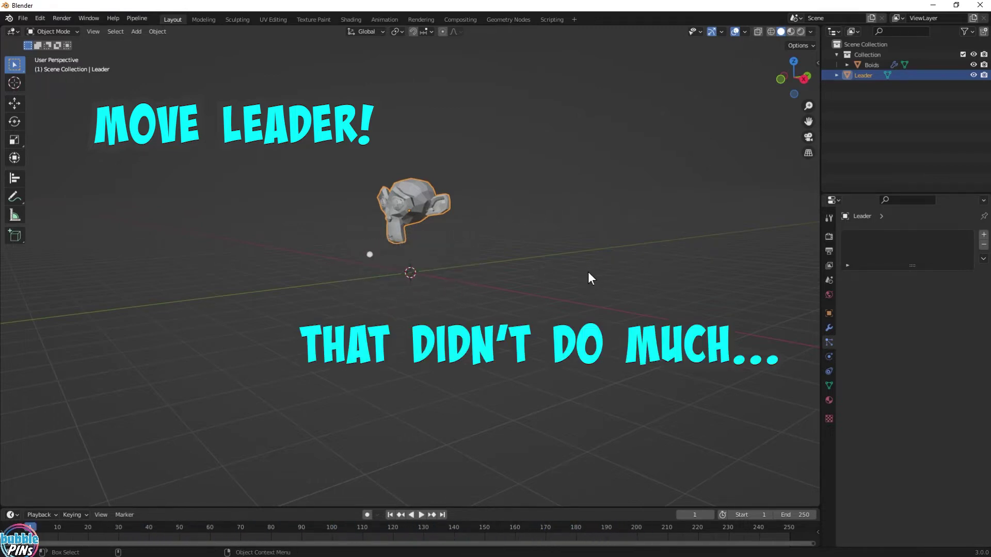
{"action": "middle_click_drag", "start_coordinate": [525, 286], "coordinate": [433, 254]}
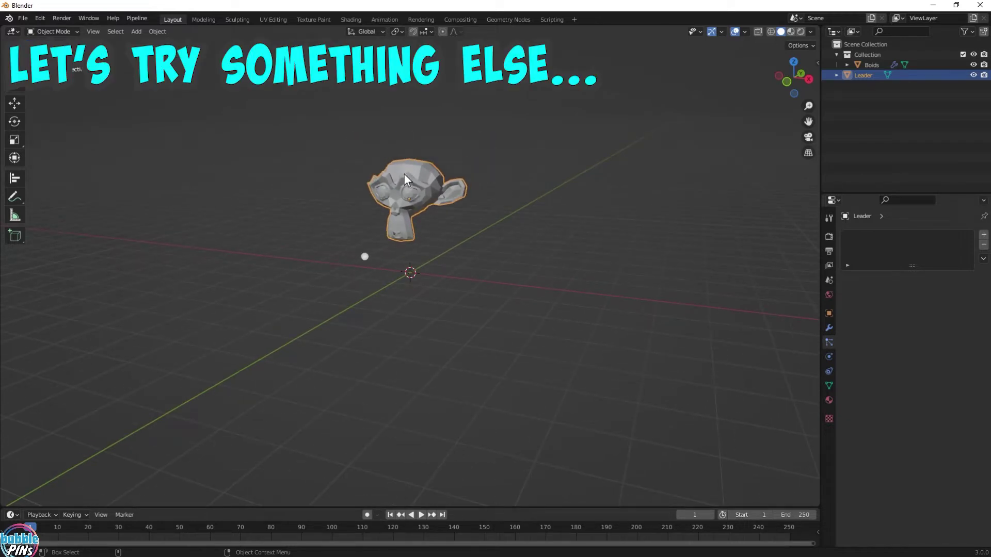
- Move Leader along X to -7.6267 m and keyframe its location at frame 1
{"action": "key", "text": "g"}
{"action": "key", "text": "x"}
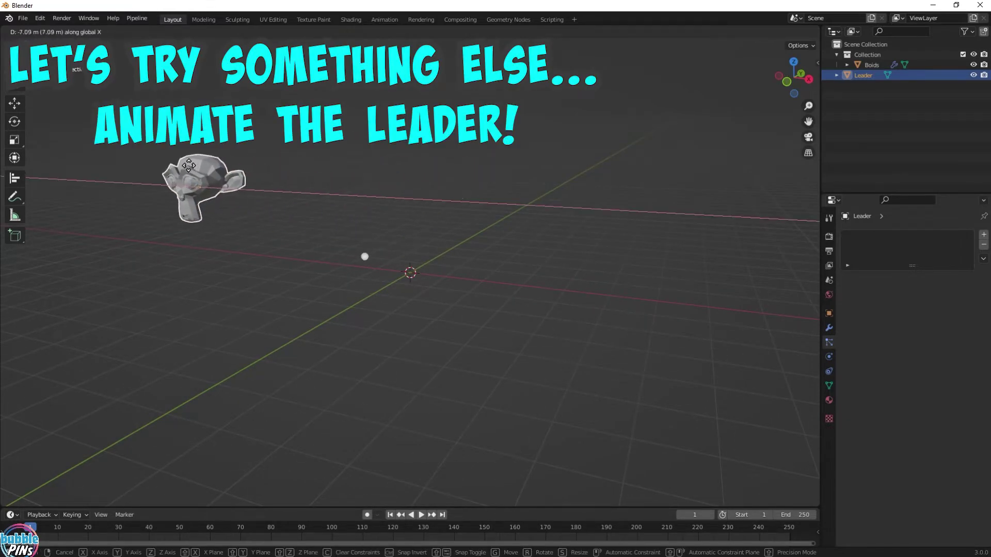
{"action": "left_click", "coordinate": [184, 171]}
{"action": "key", "text": "n"}
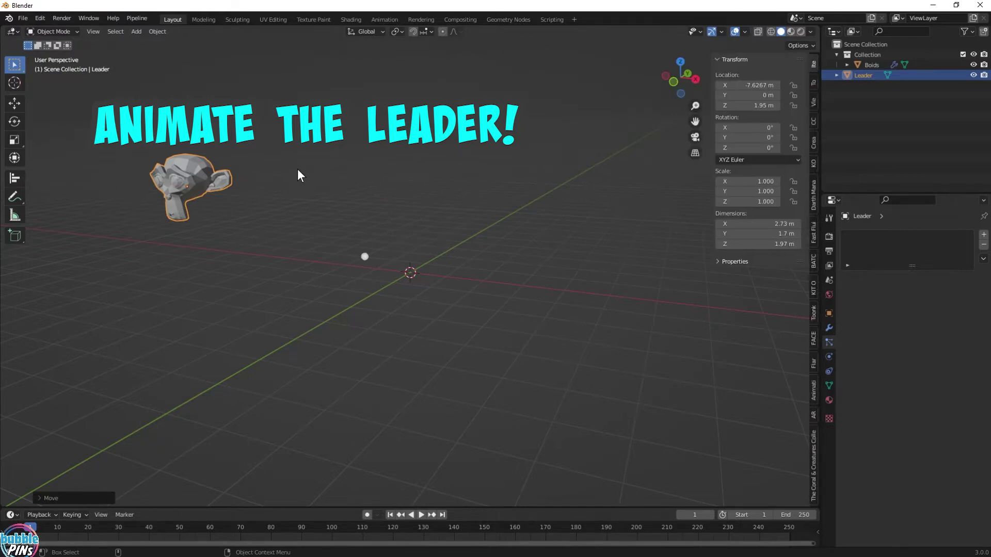
{"action": "right_click", "coordinate": [736, 95]}
{"action": "left_click", "coordinate": [748, 111]}
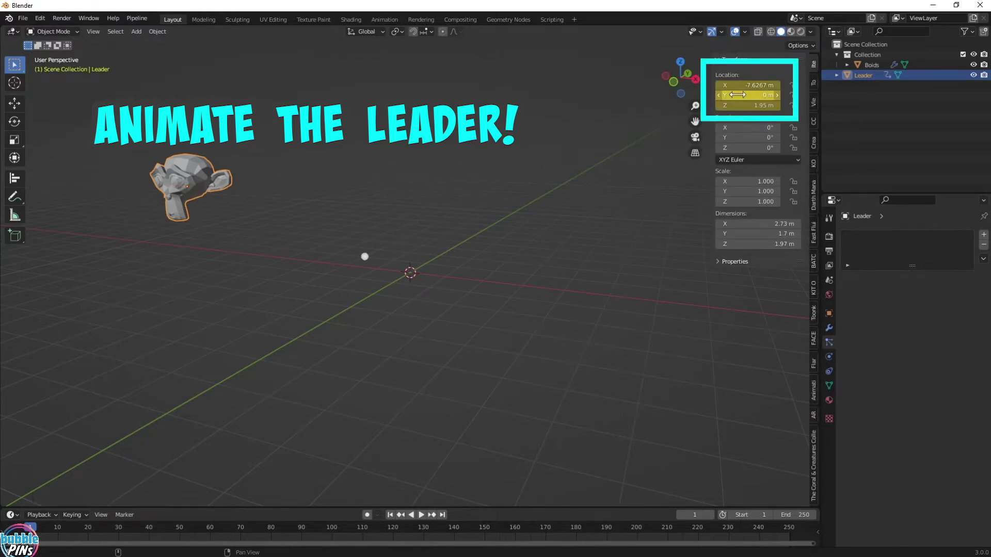
- Move Leader to X 6.7169 m at frame 67 and keyframe it
{"action": "left_click_drag", "start_coordinate": [35, 525], "coordinate": [230, 534]}
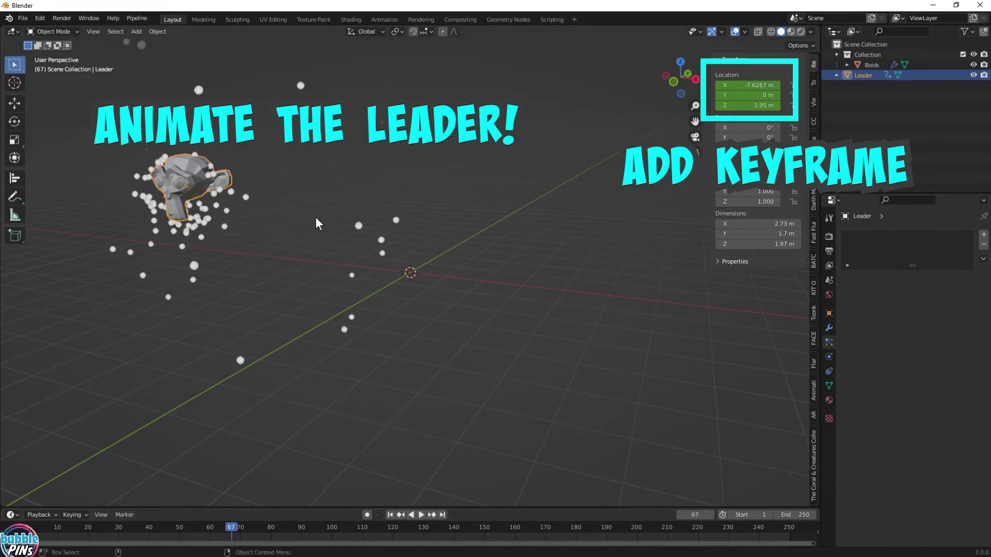
{"action": "key", "text": "g"}
{"action": "key", "text": "x"}
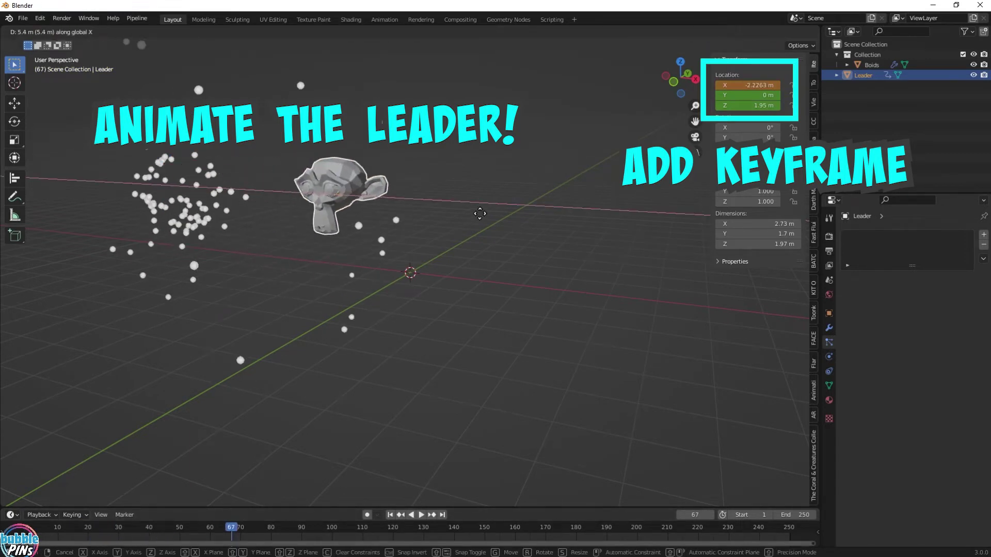
{"action": "left_click", "coordinate": [18, 226]}
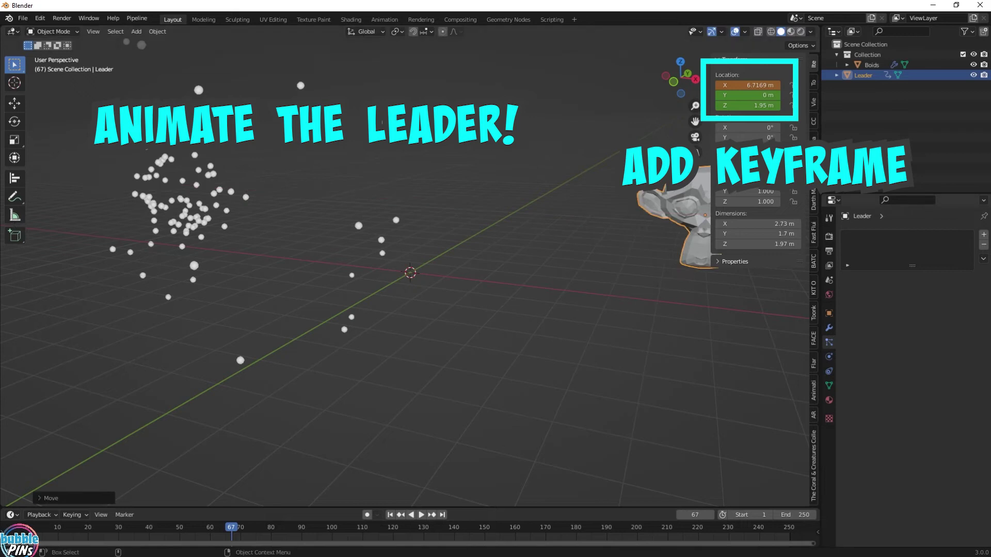
{"action": "key", "text": "i"}
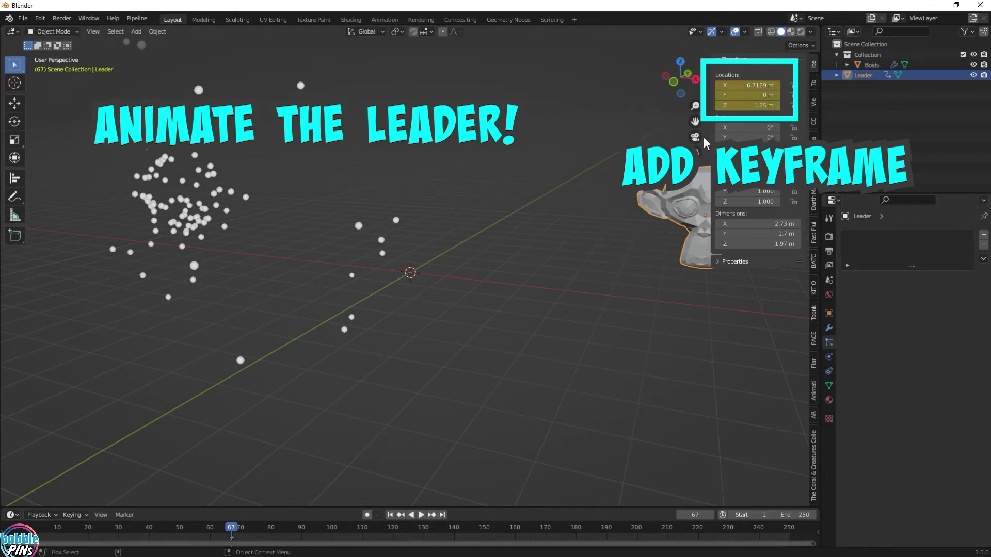
- Play the animation from frame 1 to watch the boids follow the Leader
{"action": "key", "text": "shift+Left"}
{"action": "key", "text": "space"}
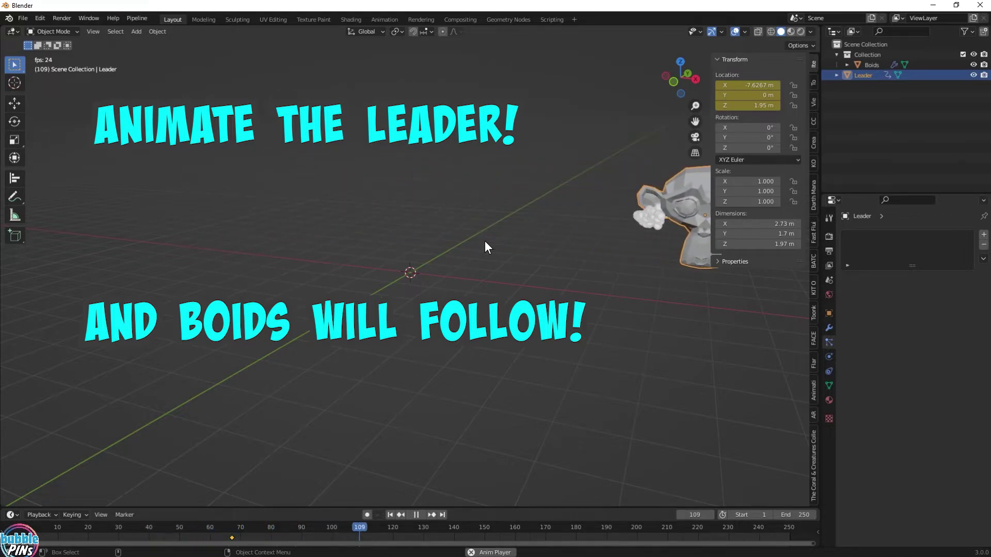
{"action": "key", "text": "space"}
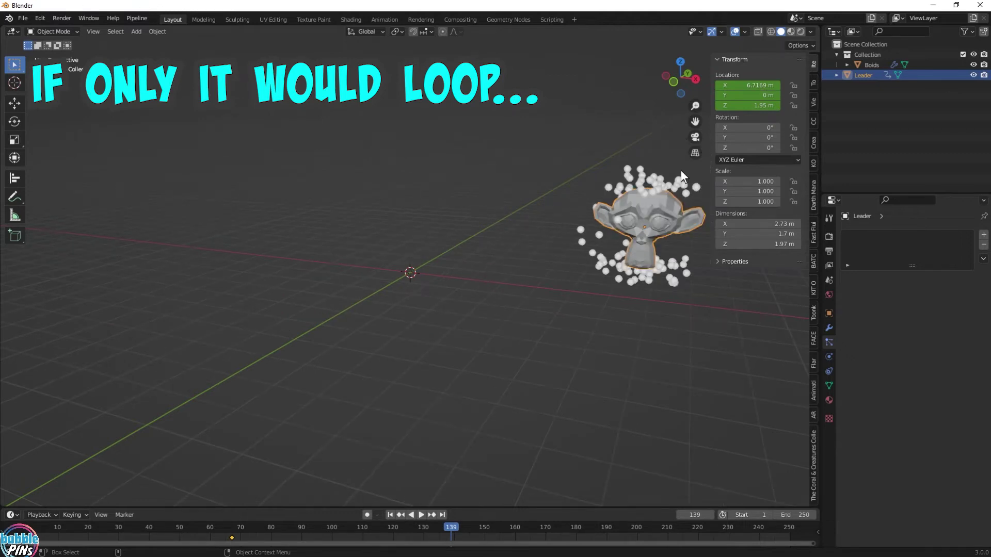
- Enlarge the timeline area and switch it to the Graph Editor with Leader's curves
{"action": "key", "text": "n"}
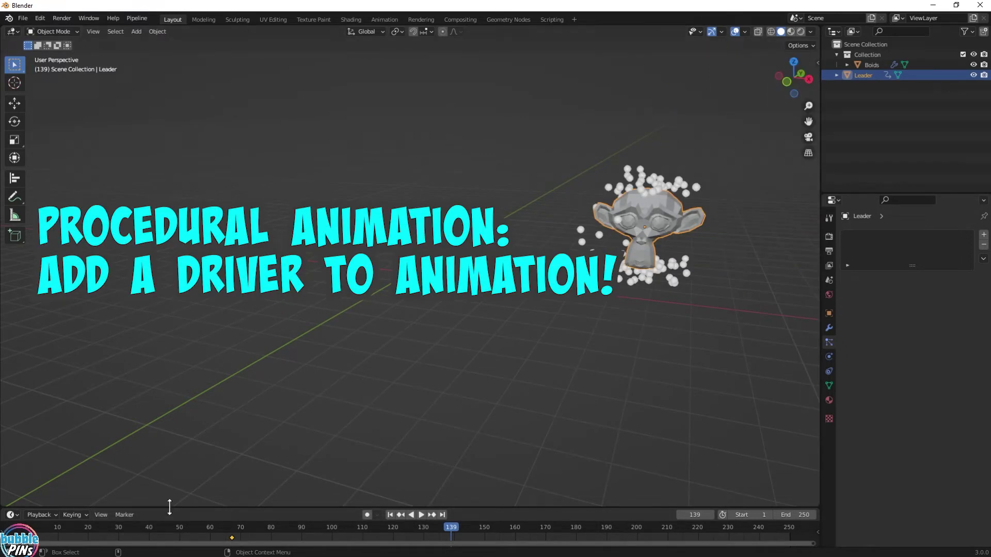
{"action": "left_click_drag", "start_coordinate": [169, 507], "coordinate": [155, 431]}
{"action": "left_click", "coordinate": [36, 438]}
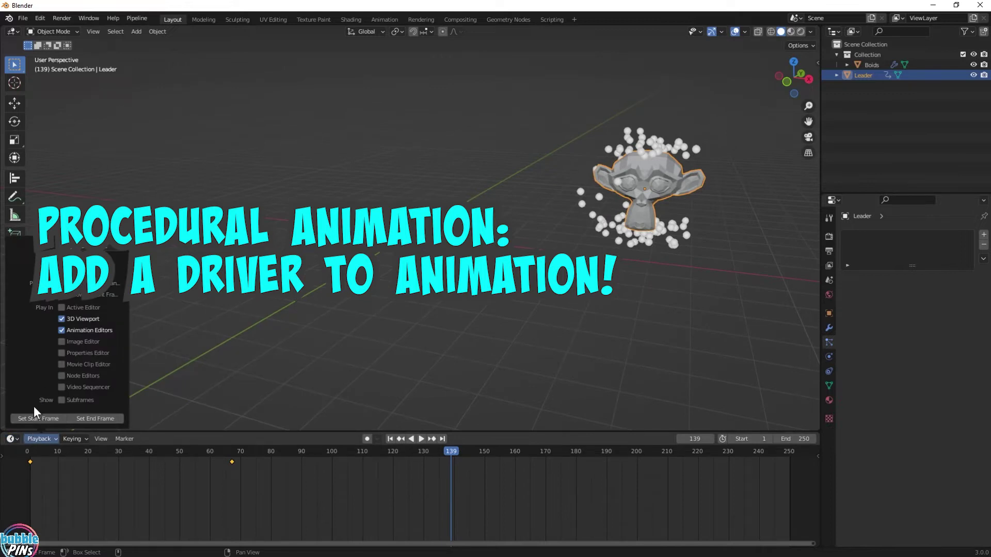
{"action": "left_click", "coordinate": [13, 439]}
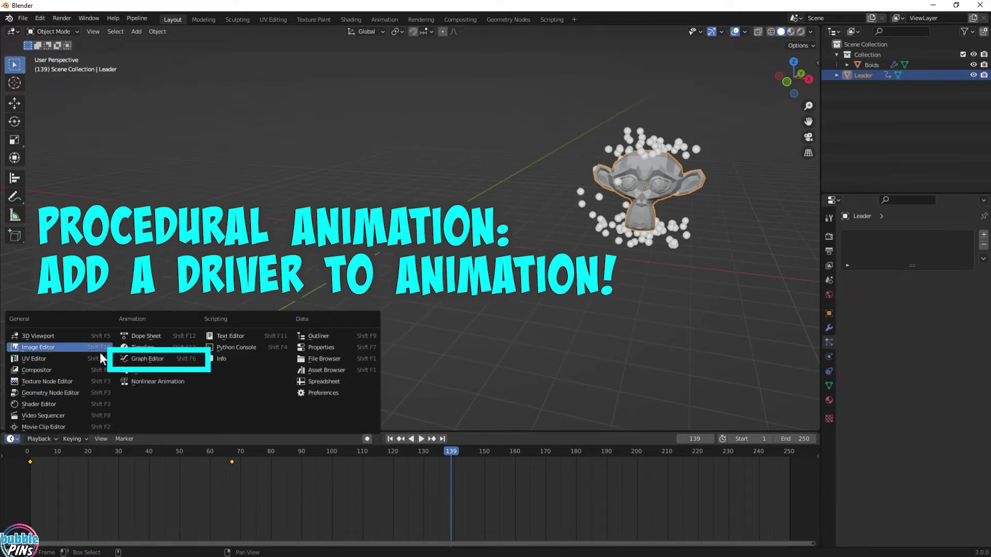
{"action": "left_click", "coordinate": [141, 364]}
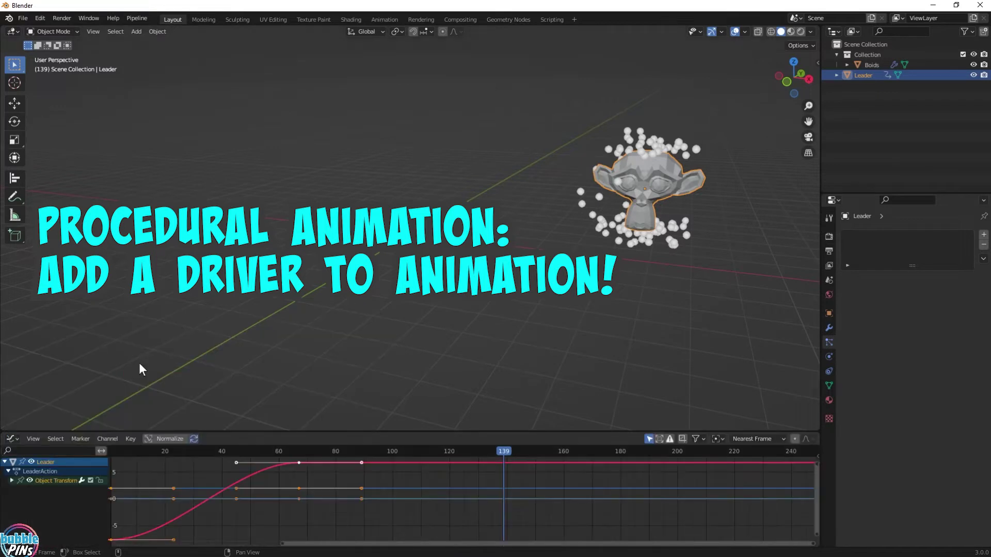
- Expand the Leader's Object Transform channels and disable the Y Location channel
{"action": "left_click", "coordinate": [11, 480]}
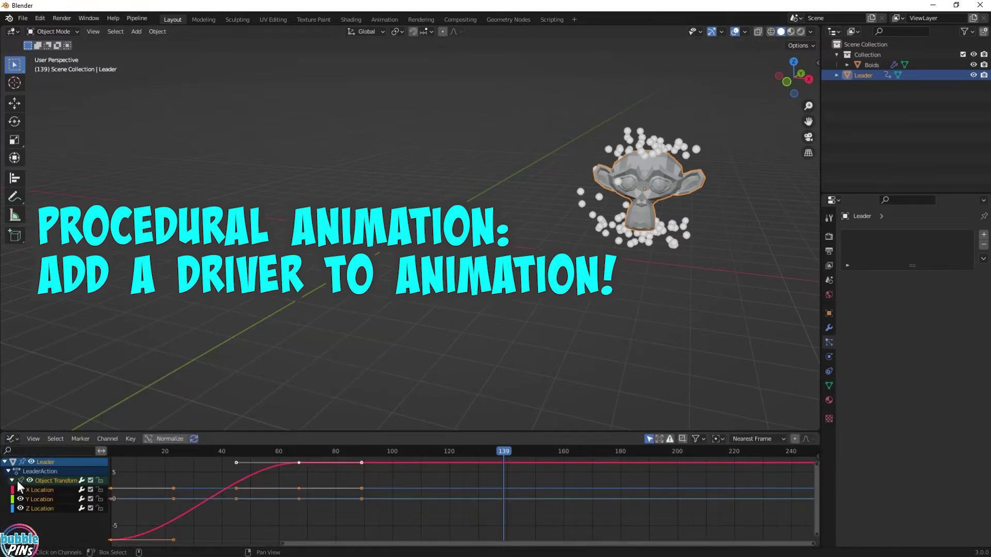
{"action": "left_click", "coordinate": [47, 491]}
{"action": "left_click", "coordinate": [91, 499]}
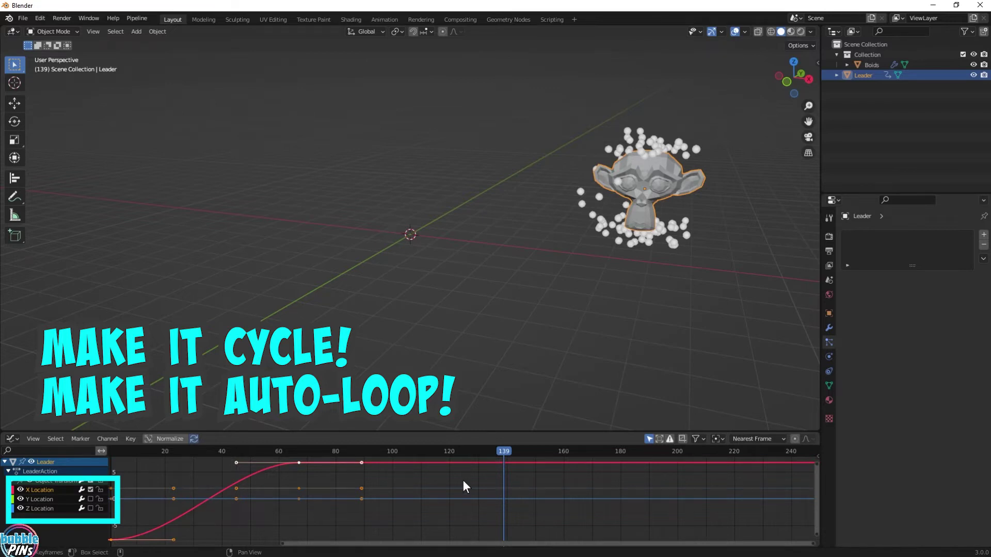
- Add a Cycles modifier to the X Location curve from the sidebar Modifiers tab
{"action": "key", "text": "n"}
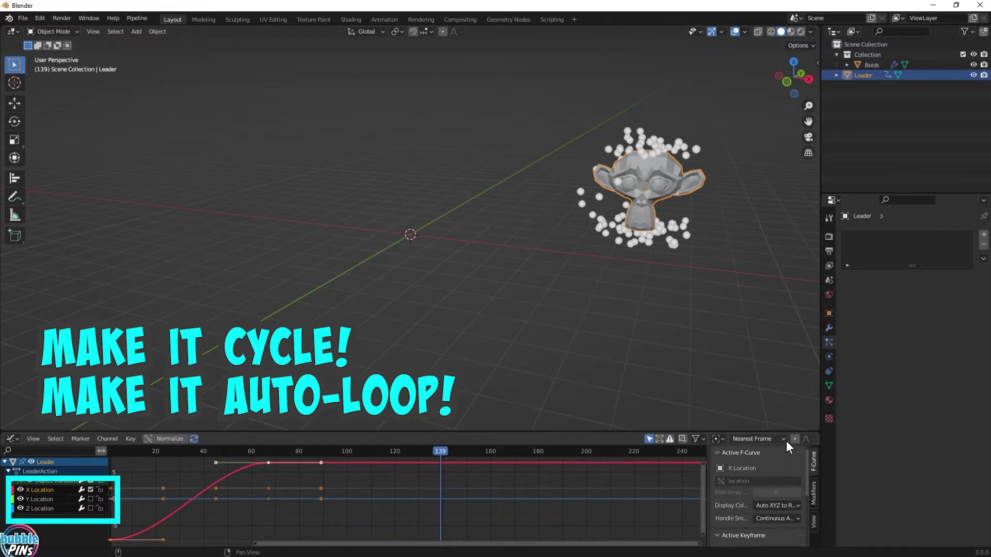
{"action": "left_click_drag", "start_coordinate": [784, 433], "coordinate": [794, 364]}
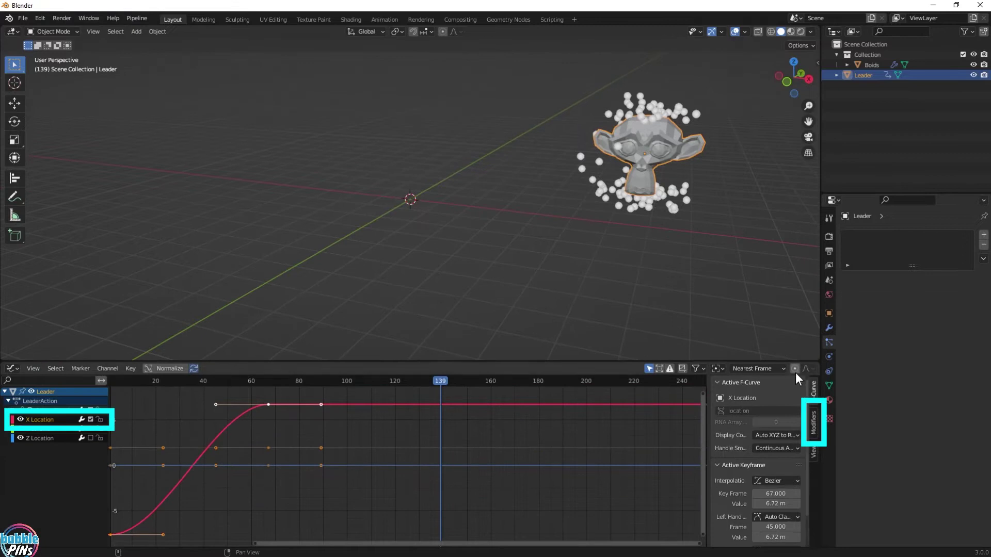
{"action": "left_click", "coordinate": [808, 426]}
{"action": "left_click", "coordinate": [754, 386]}
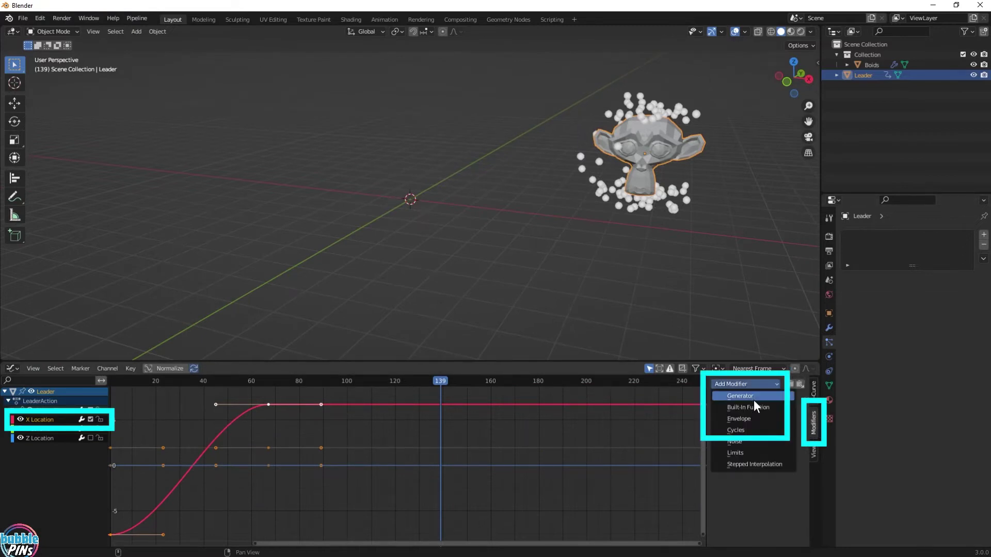
{"action": "left_click", "coordinate": [760, 432]}
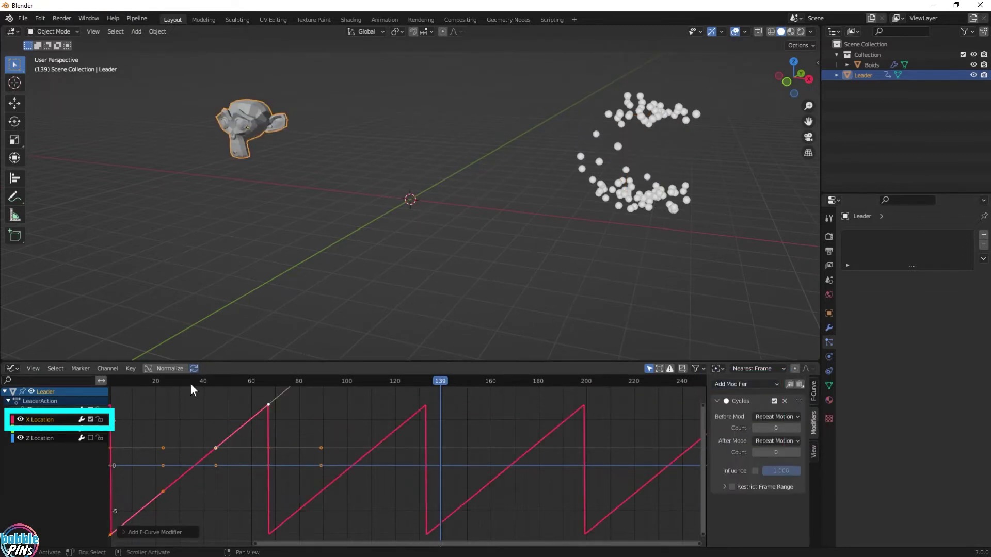
- Go to frame 15, pan the graph to see the repeats, and play the loop
{"action": "left_click_drag", "start_coordinate": [203, 379], "coordinate": [144, 380]}
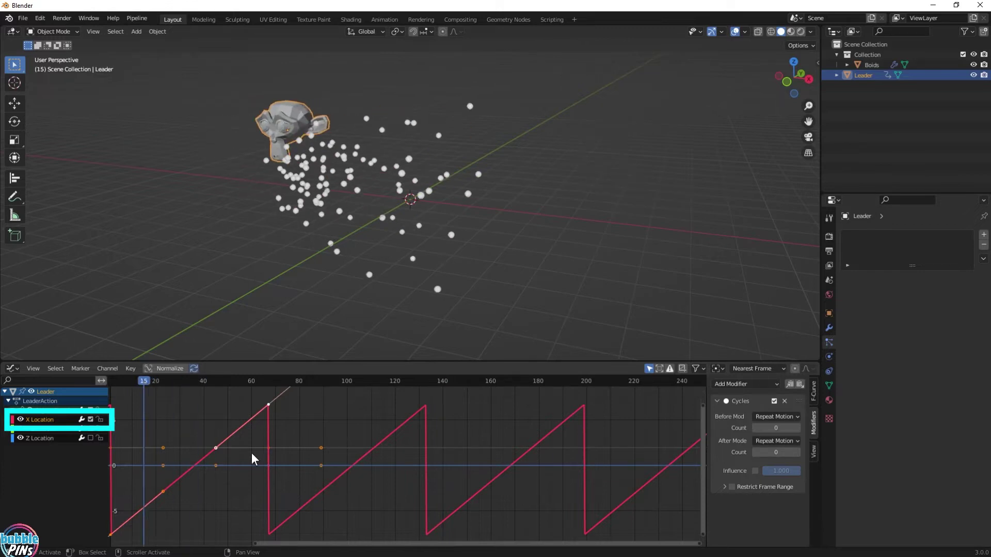
{"action": "middle_click_drag", "start_coordinate": [222, 431], "coordinate": [277, 421]}
{"action": "scroll", "coordinate": [274, 427], "scroll_direction": "down", "scroll_amount": 4}
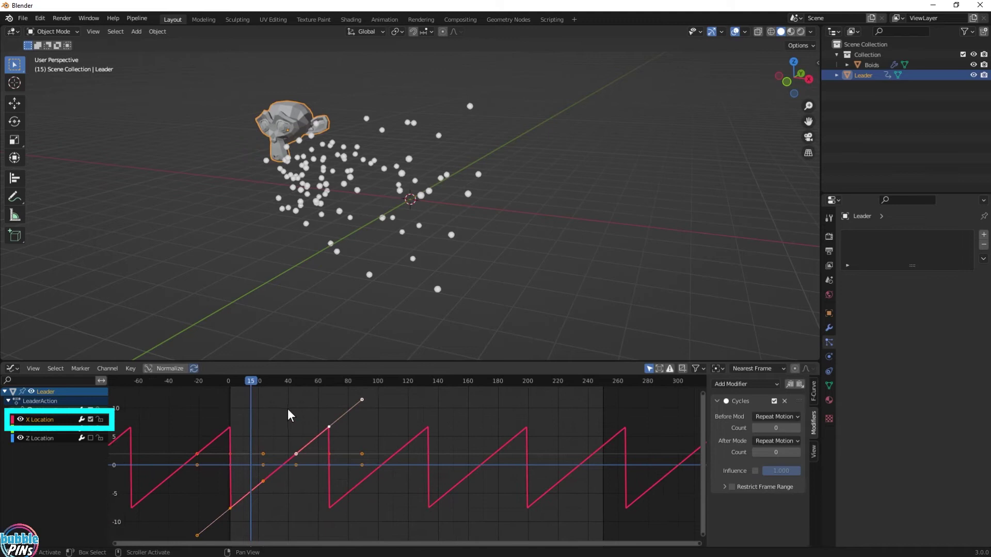
{"action": "key", "text": "space"}
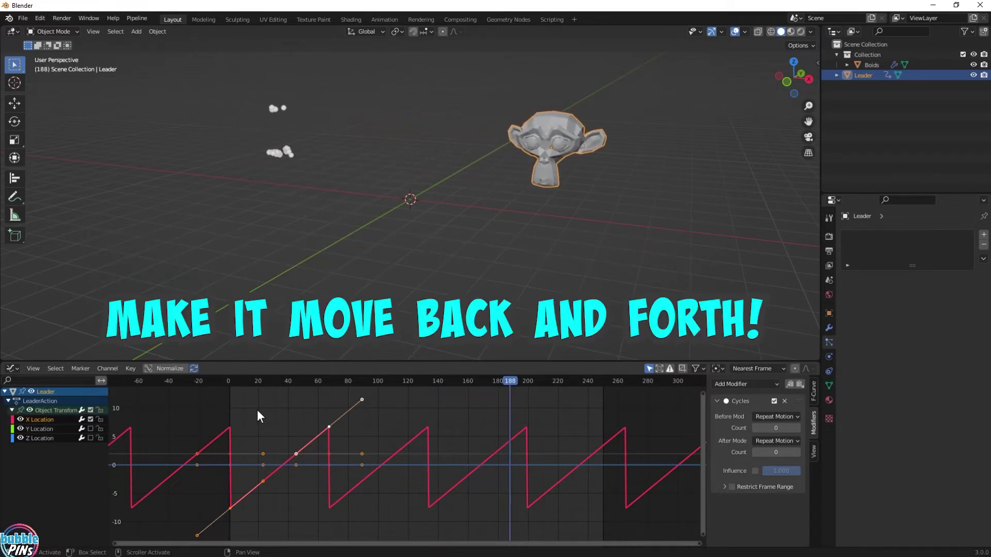
- Copy the Leader's starting X keyframe to frame 128 so the cycled curve returns, then play it
{"action": "left_click", "coordinate": [774, 401]}
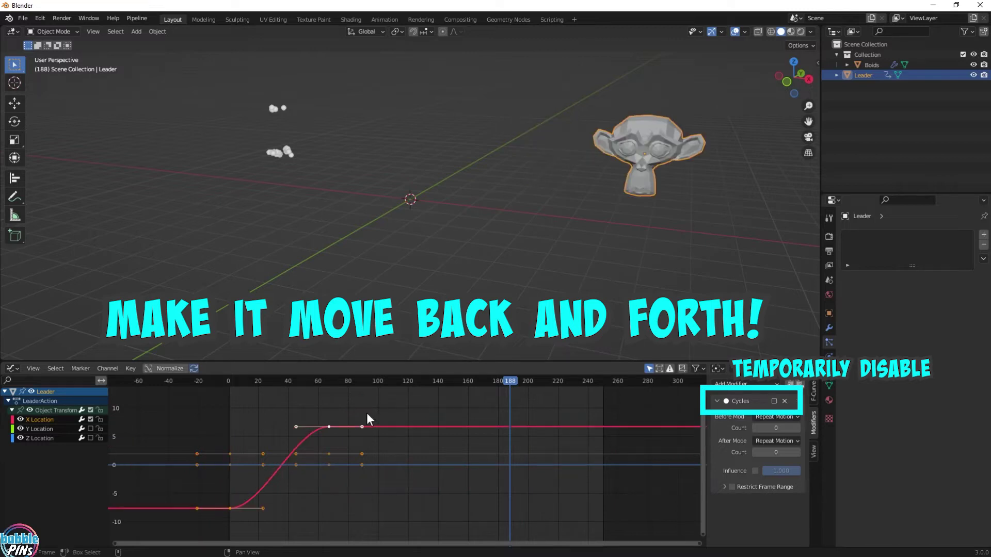
{"action": "left_click_drag", "start_coordinate": [370, 381], "coordinate": [382, 381]}
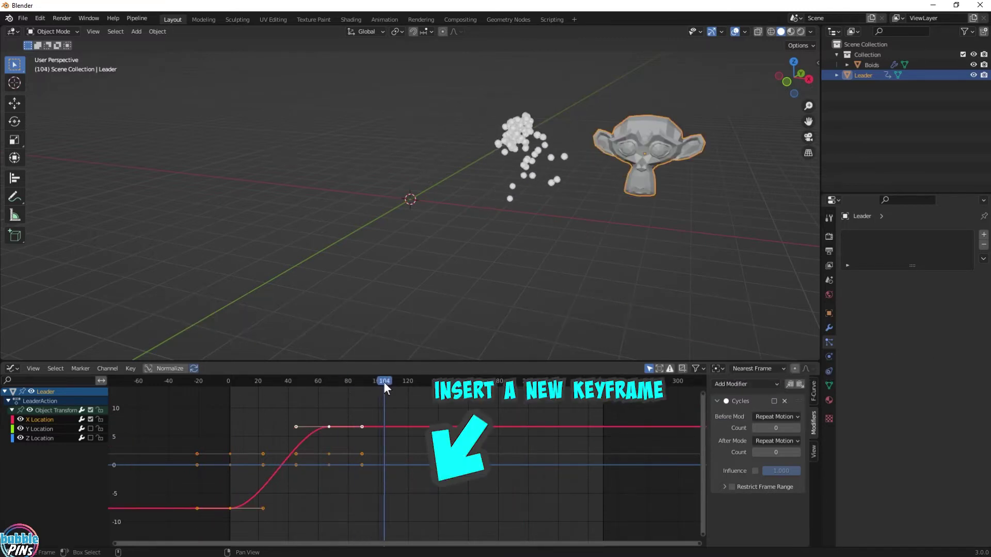
{"action": "left_click_drag", "start_coordinate": [248, 491], "coordinate": [212, 527]}
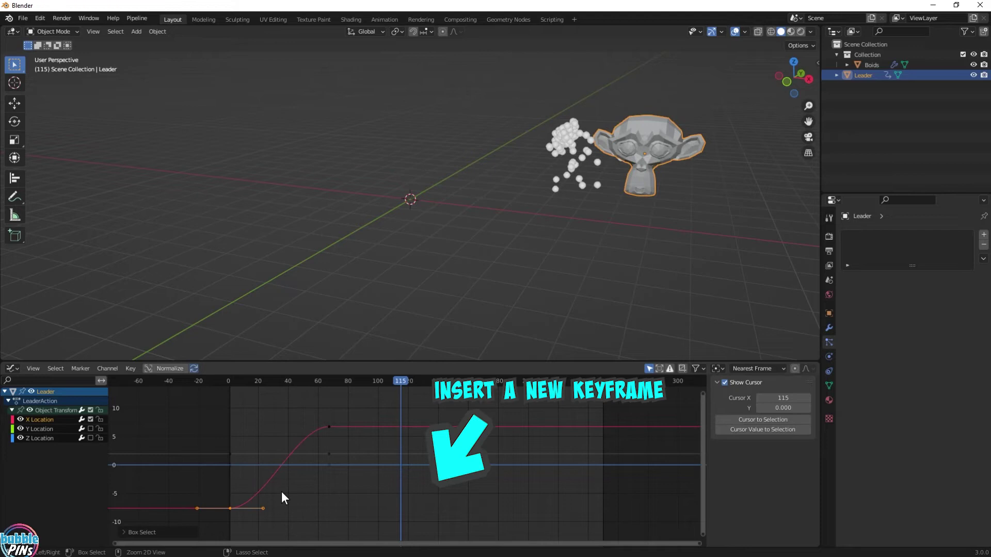
{"action": "left_click_drag", "start_coordinate": [404, 381], "coordinate": [420, 379]}
{"action": "key", "text": "ctrl+v"}
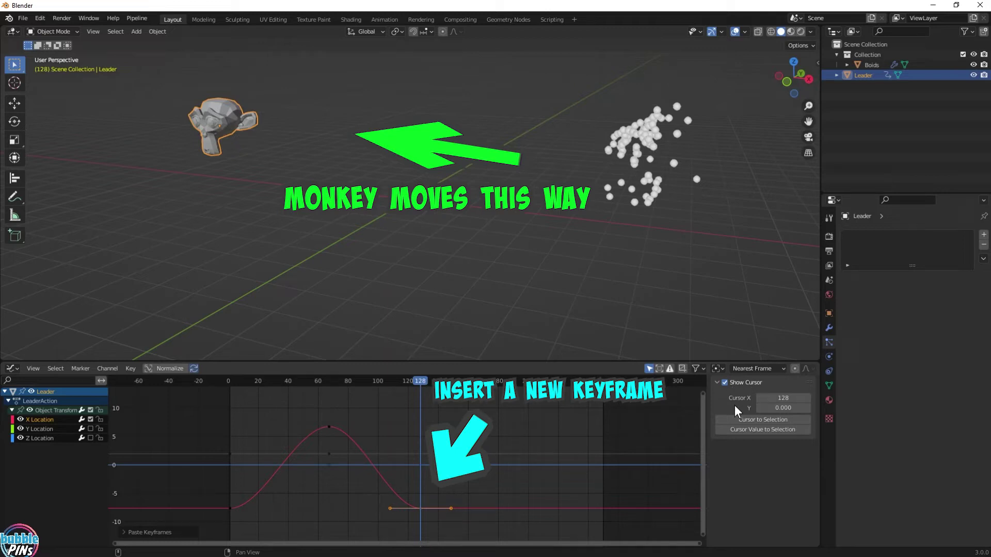
{"action": "left_click", "coordinate": [40, 420]}
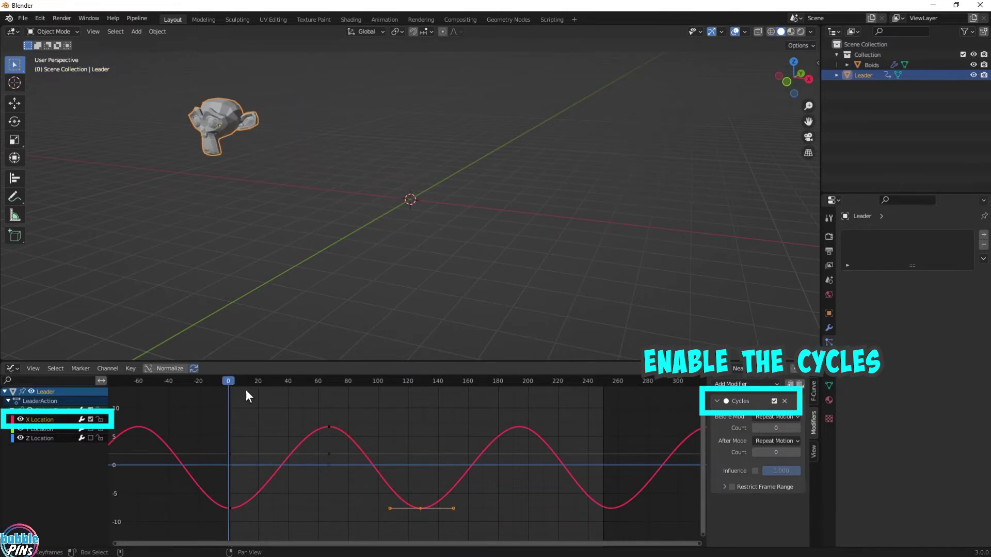
{"action": "key", "text": "space"}
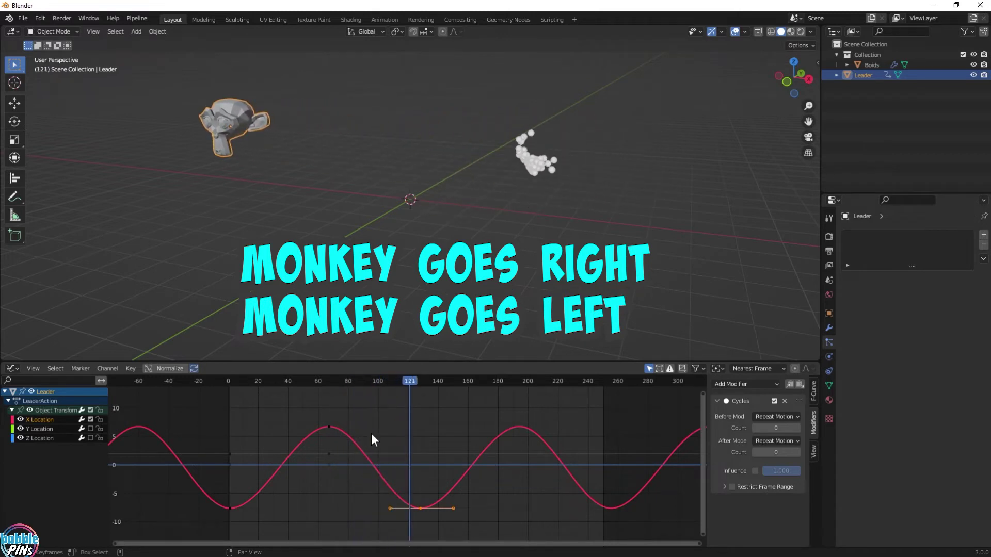
- Move the peak and return keyframes later, shifting the last one to about frame 250
{"action": "left_click_drag", "start_coordinate": [459, 413], "coordinate": [326, 511]}
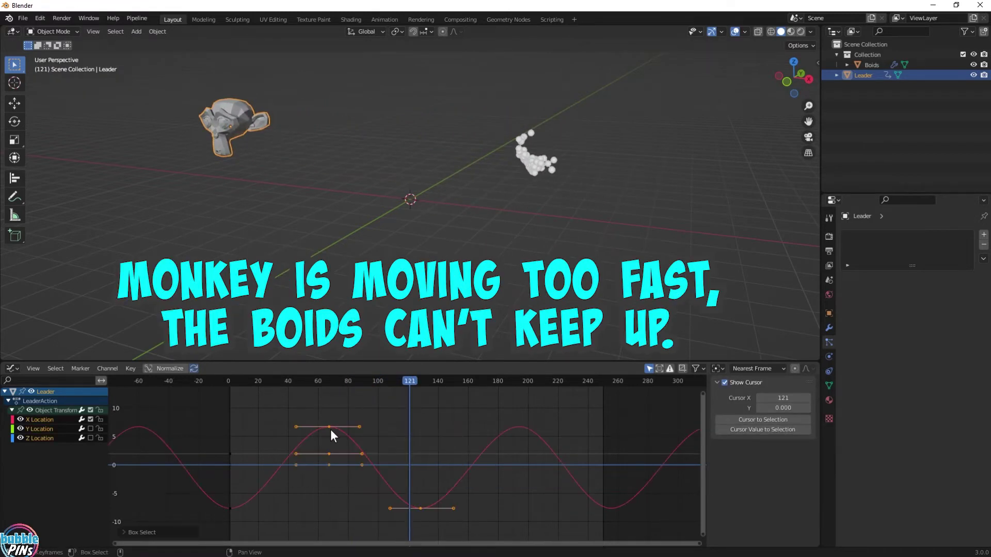
{"action": "key", "text": "g"}
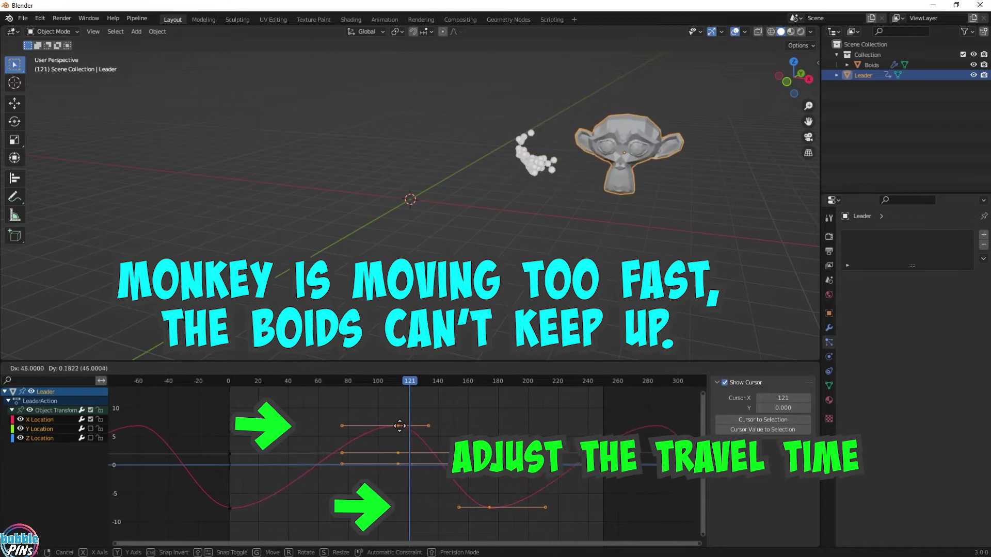
{"action": "left_click", "coordinate": [421, 427]}
{"action": "left_click_drag", "start_coordinate": [498, 527], "coordinate": [500, 527]}
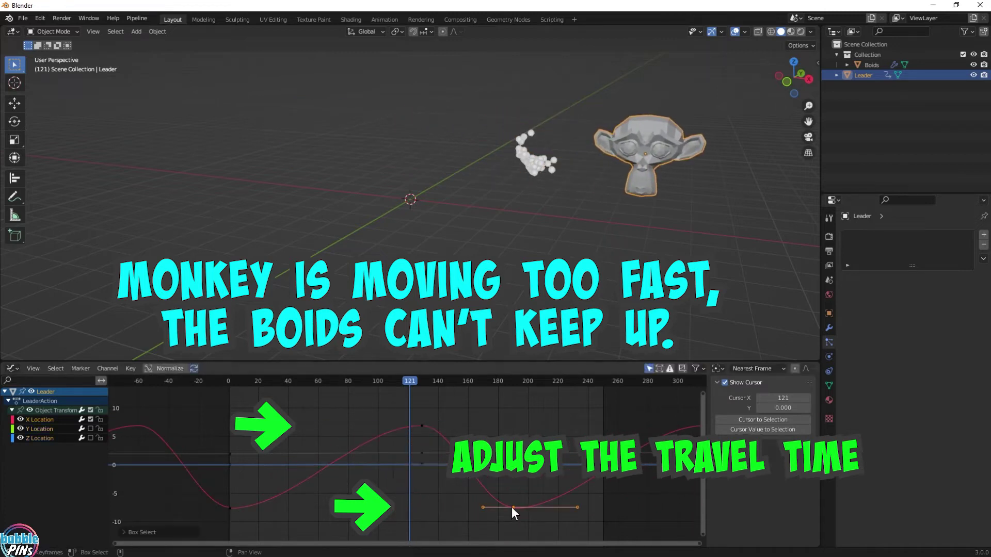
{"action": "key", "text": "g"}
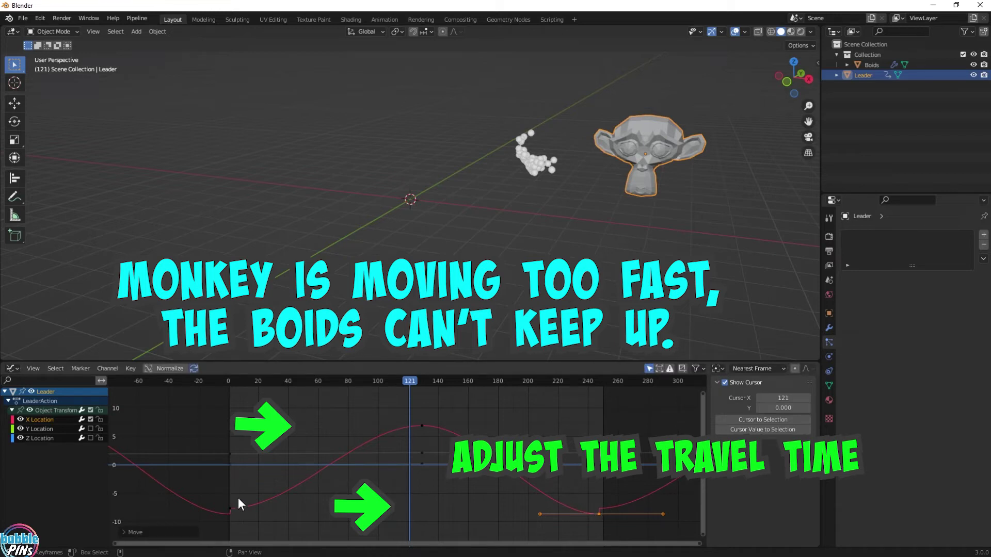
{"action": "left_click_drag", "start_coordinate": [230, 509], "coordinate": [230, 511]}
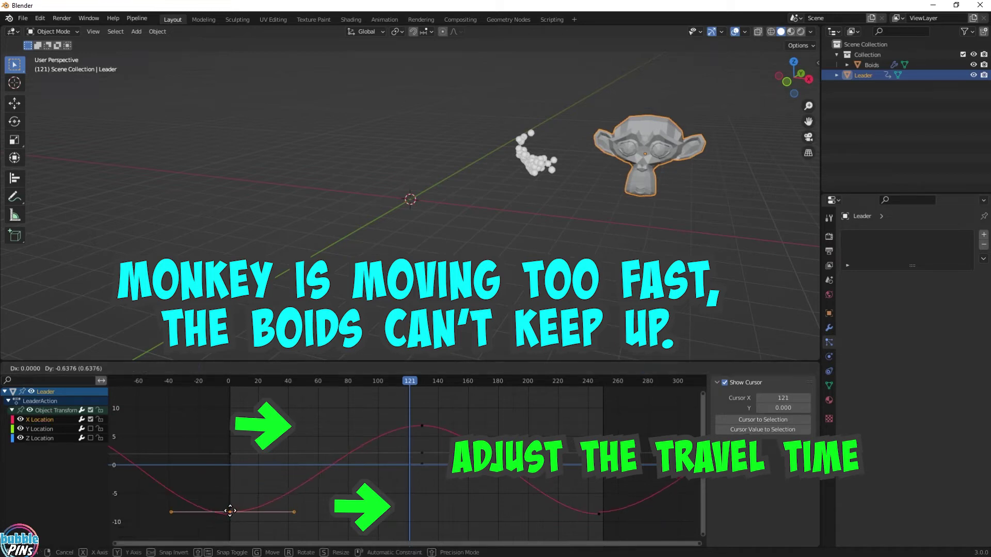
{"action": "key", "text": "shift+Left"}
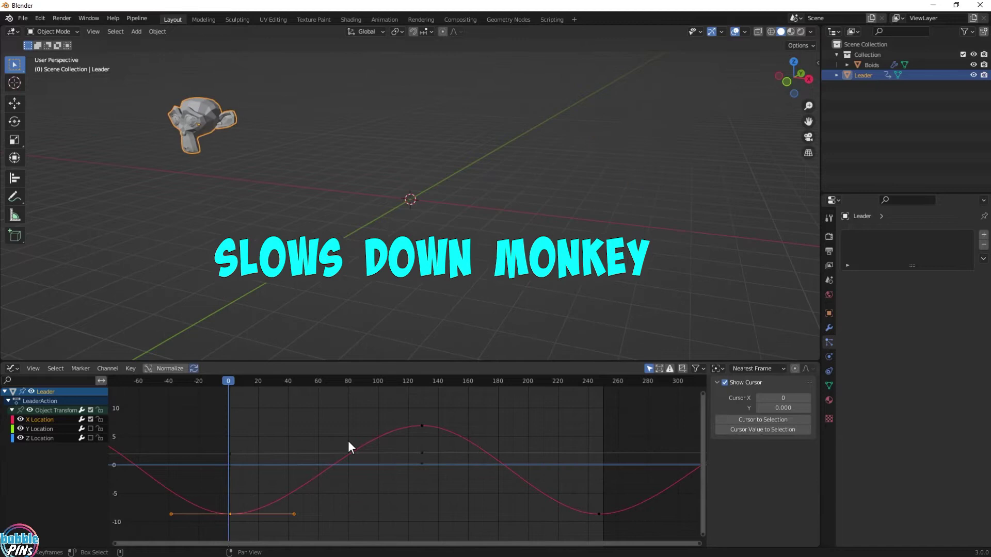
{"action": "key", "text": "space"}
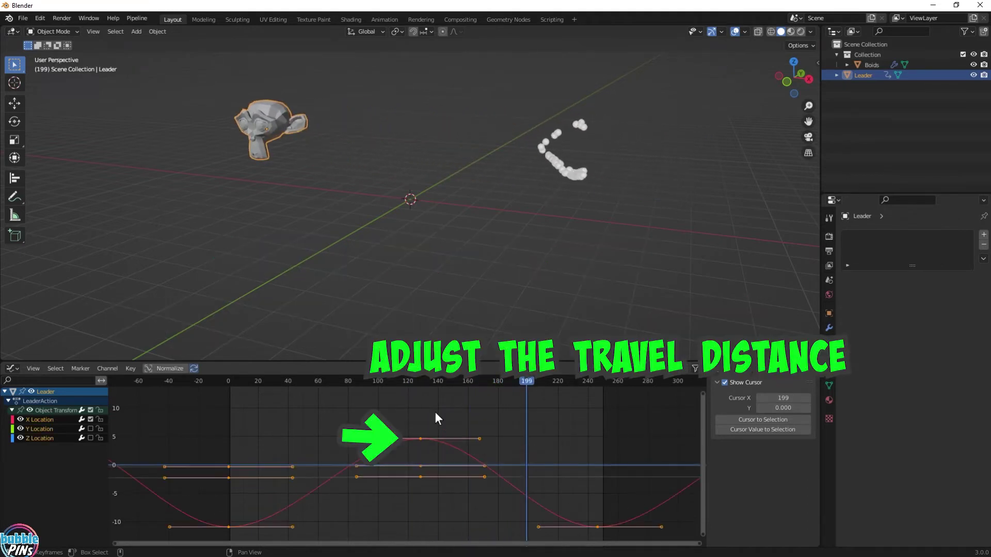
- Lower the X curve's peak and raise the two lowest keyframes toward zero, then replay
{"action": "left_click_drag", "start_coordinate": [405, 405], "coordinate": [440, 433]}
{"action": "key", "text": "g"}
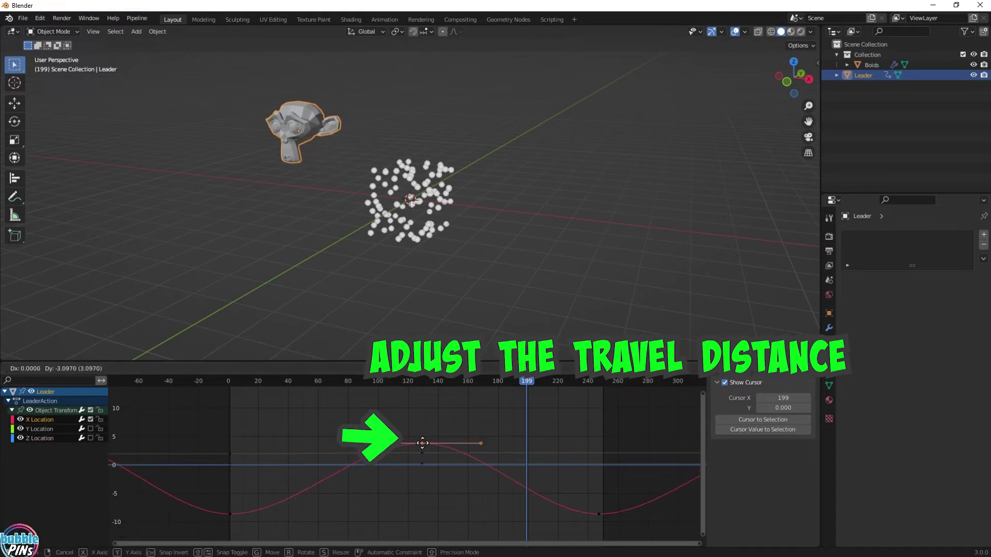
{"action": "mouse_move", "coordinate": [586, 505]}
{"action": "left_mouse_down"}
{"action": "mouse_move", "coordinate": [616, 522]}
{"action": "mouse_move", "coordinate": [598, 513]}
{"action": "left_mouse_up"}
{"action": "key", "text": "g"}
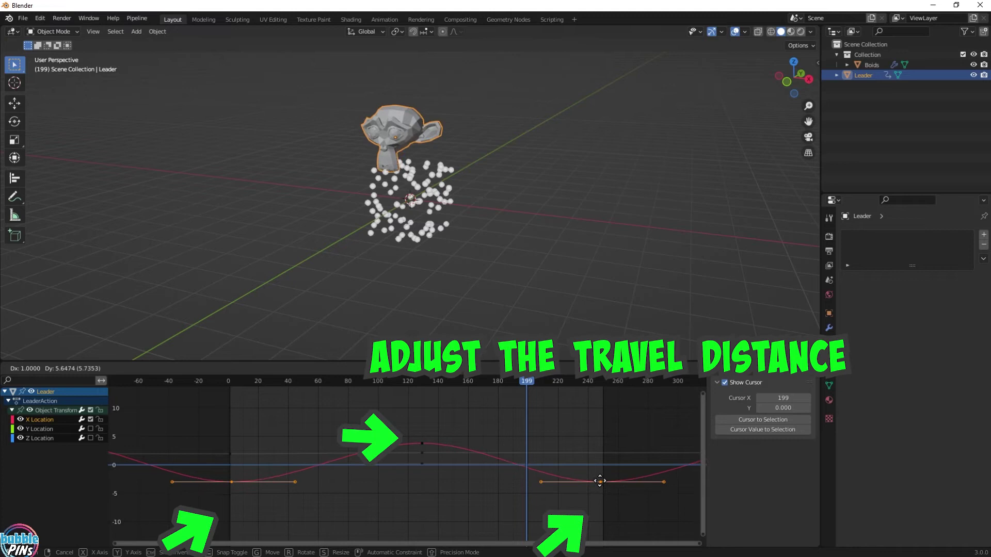
{"action": "key", "text": "shift+Left"}
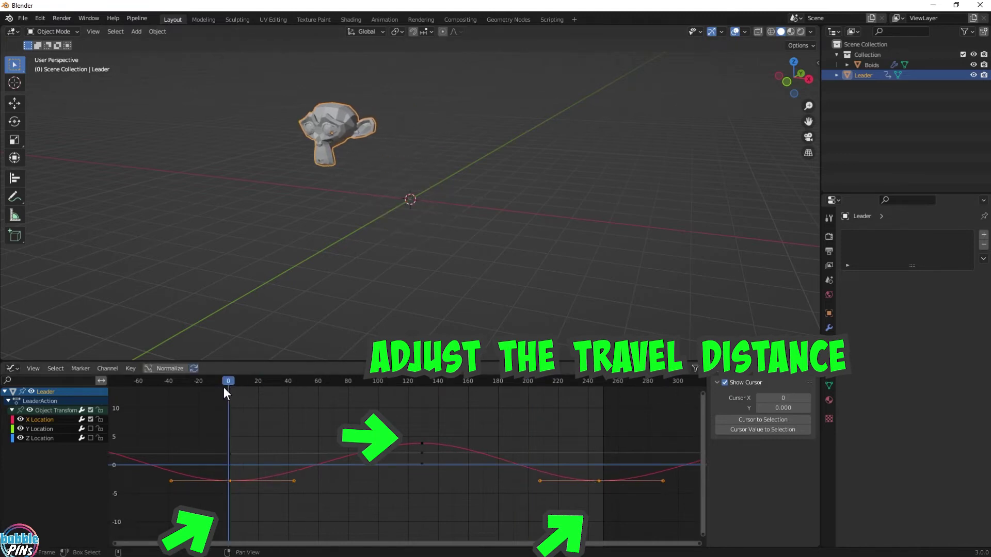
{"action": "key", "text": "space"}
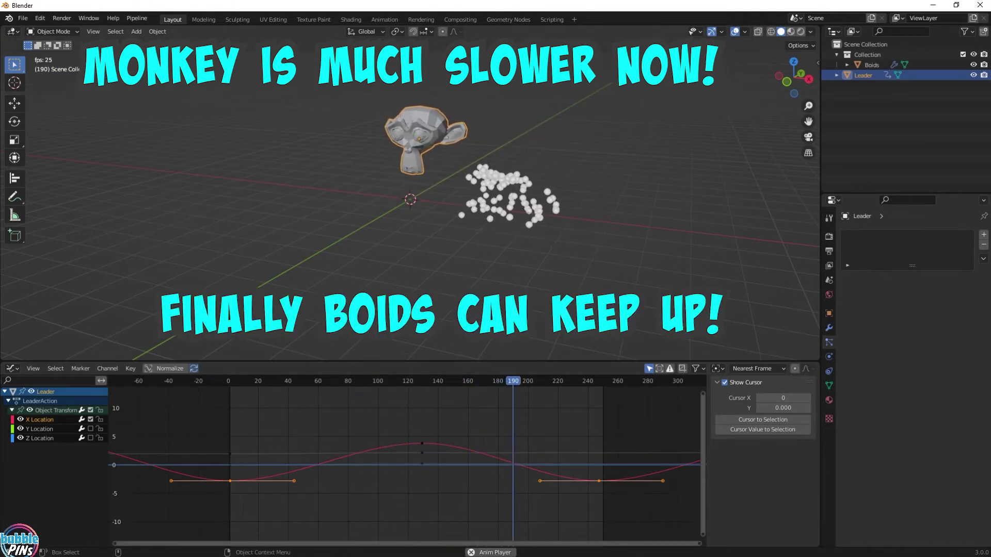
{"action": "key", "text": "space"}
- Set Boids Min Air Speed 0.442, Max Air Acceleration 0.629, Max Air Angular Velocity 0.105, and replay
{"action": "left_click", "coordinate": [871, 64]}
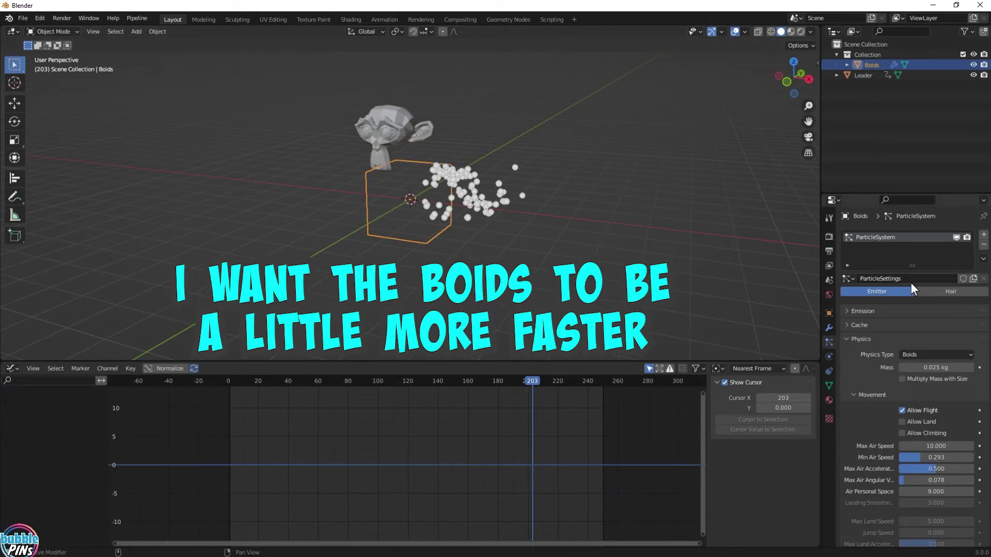
{"action": "scroll", "coordinate": [888, 410], "scroll_direction": "down", "scroll_amount": 5}
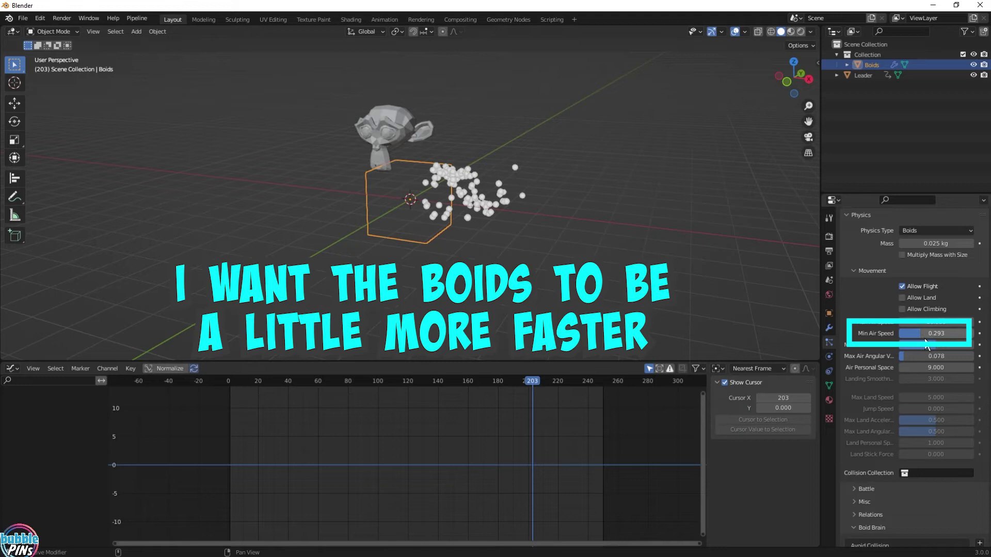
{"action": "middle_click_drag", "start_coordinate": [915, 356], "coordinate": [913, 376]}
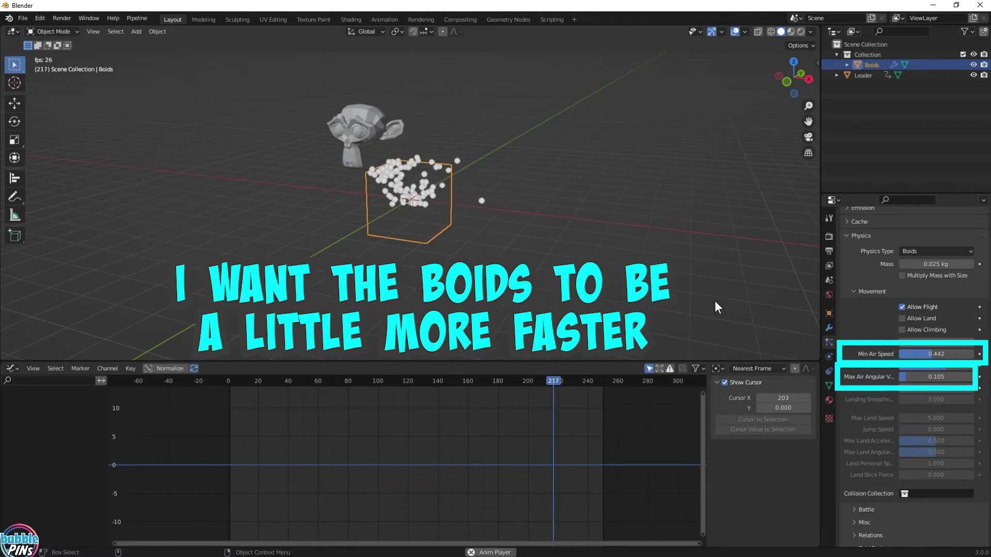
{"action": "key", "text": "shift+Left"}
{"action": "key", "text": "space"}
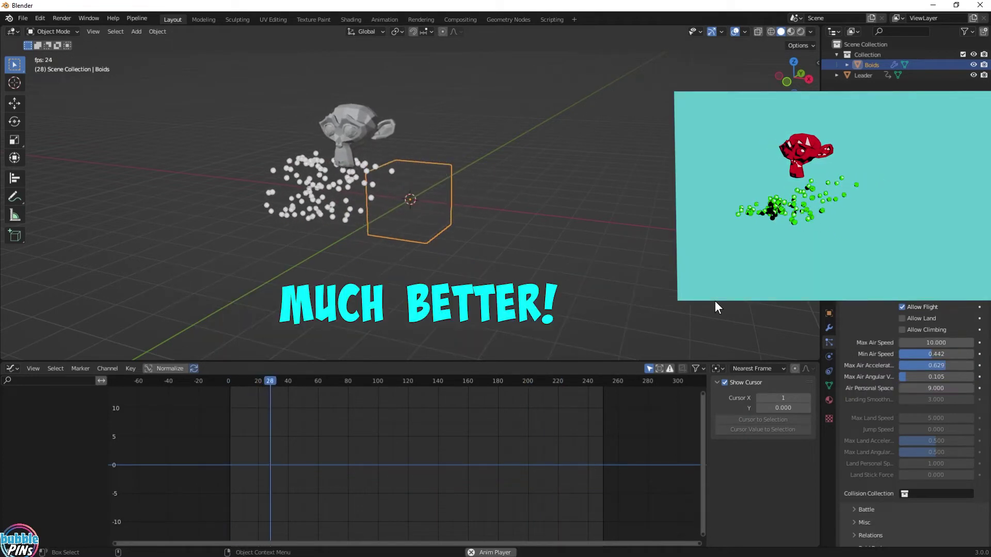